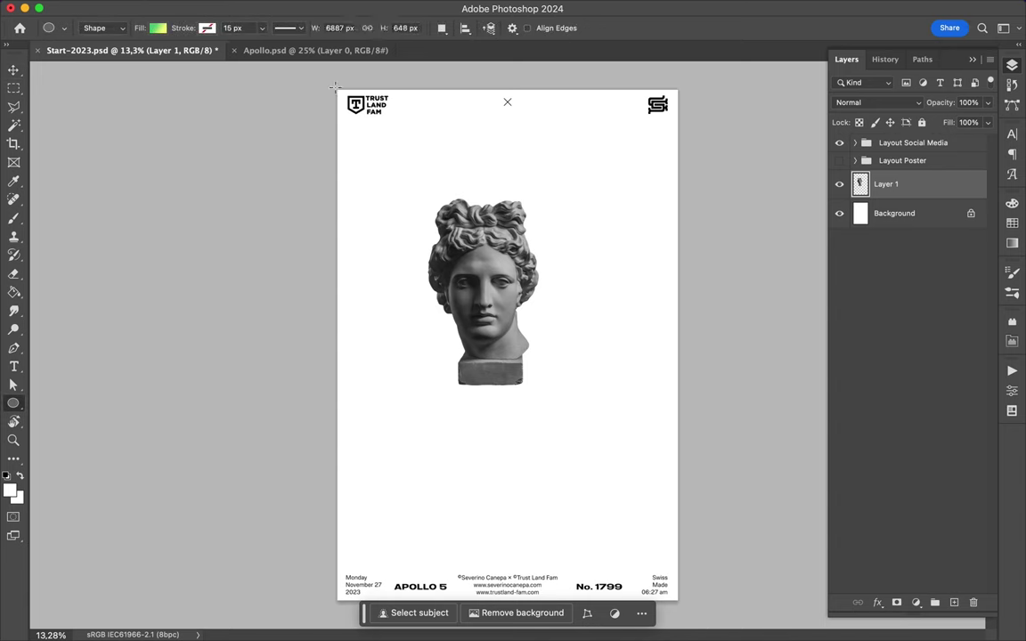
# Step: Cover the canvas with a grey radial gradient rectangle and select the Layout Social Media group
pyautogui.moveTo(334, 87); pyautogui.dragTo(686, 604)
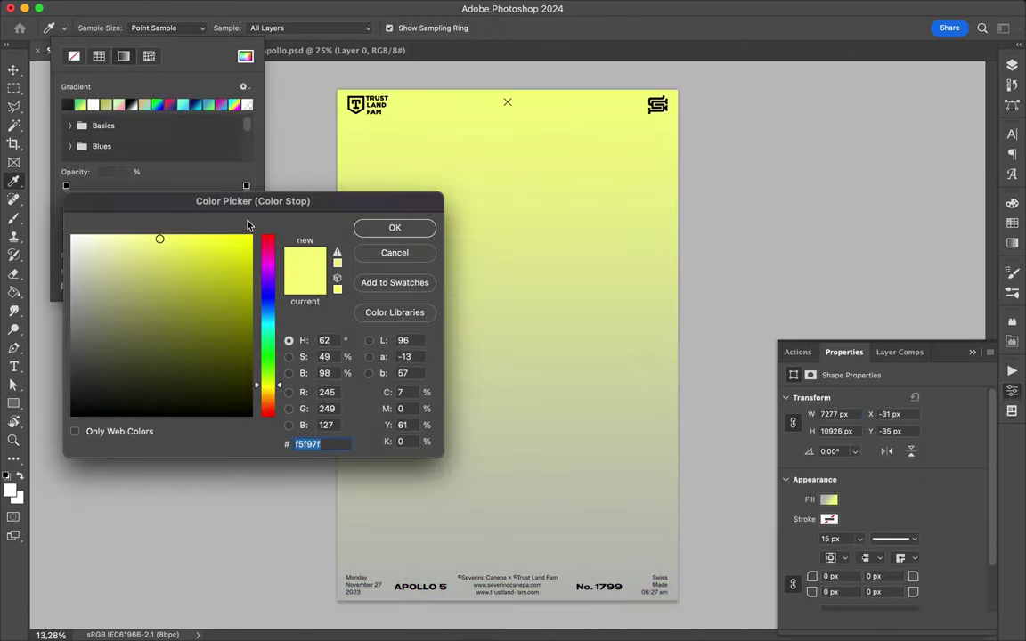
pyautogui.click(395, 227)
pyautogui.click(120, 236)
pyautogui.click(90, 247)
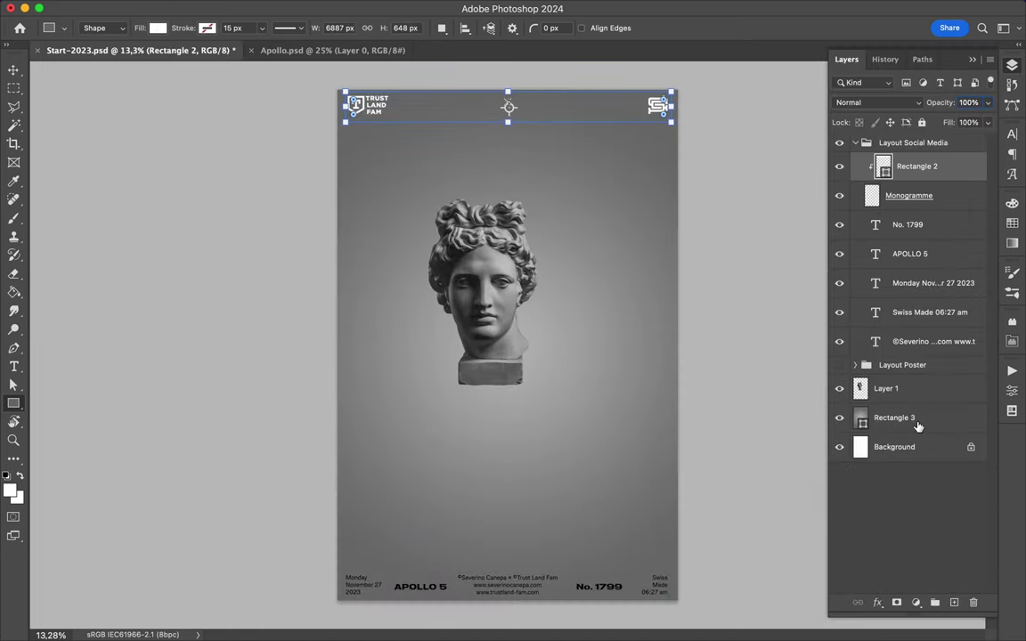
pyautogui.click(912, 143)
# Step: Collapse the Layout Social Media group and enlarge the Layer 1 bust with Free Transform
pyautogui.press('v')
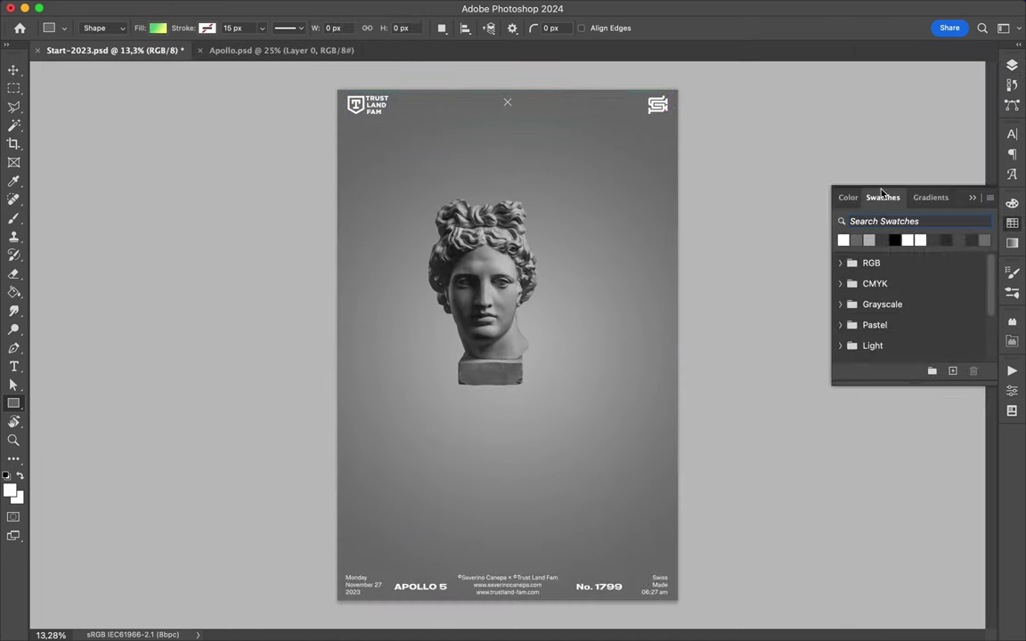
pyautogui.click(855, 142)
pyautogui.click(886, 183)
pyautogui.hotkey('ctrl', 't')
pyautogui.moveTo(535, 385); pyautogui.dragTo(576, 450)
pyautogui.press('Return')
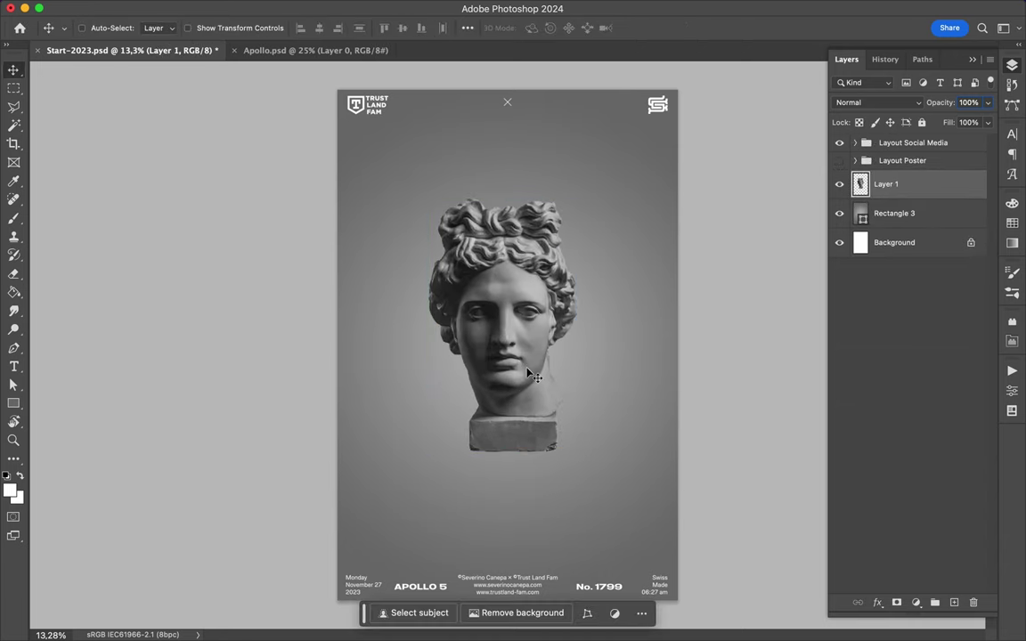
# Step: Copy a strip of the bust's eyes onto its own new layer
pyautogui.moveTo(462, 295)
pyautogui.mouseDown()
pyautogui.moveTo(550, 329)
pyautogui.moveTo(461, 224)
pyautogui.mouseUp()
pyautogui.hotkey('ctrl', 'j')
pyautogui.press('v')
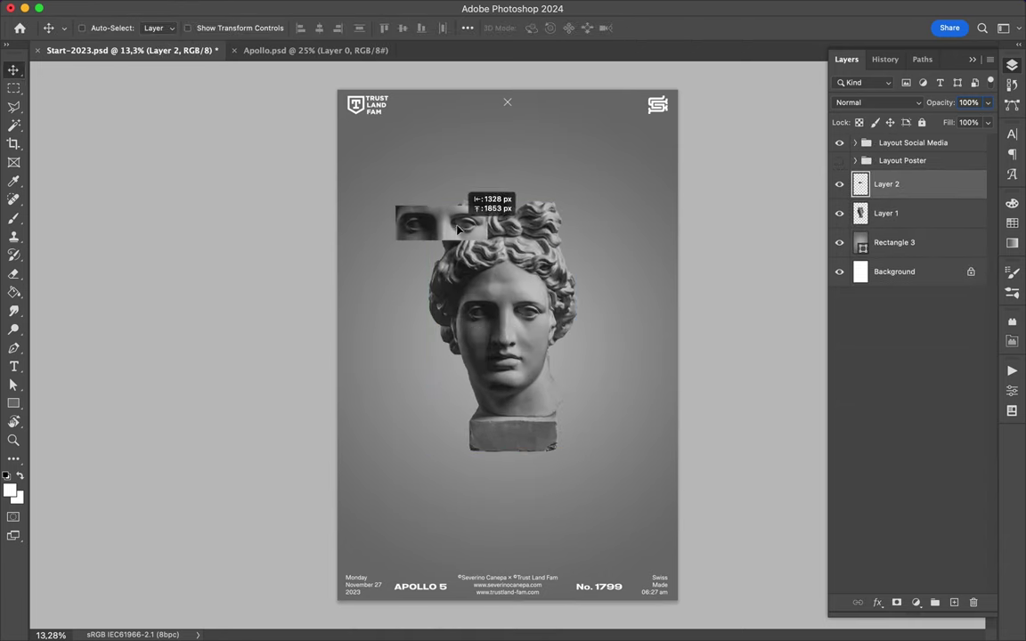
pyautogui.keyDown('ctrl'); pyautogui.click(860, 213); pyautogui.keyUp('ctrl')
# Step: Fill the bust selection with a green-yellow gradient from the Greens presets
pyautogui.click(14, 291)
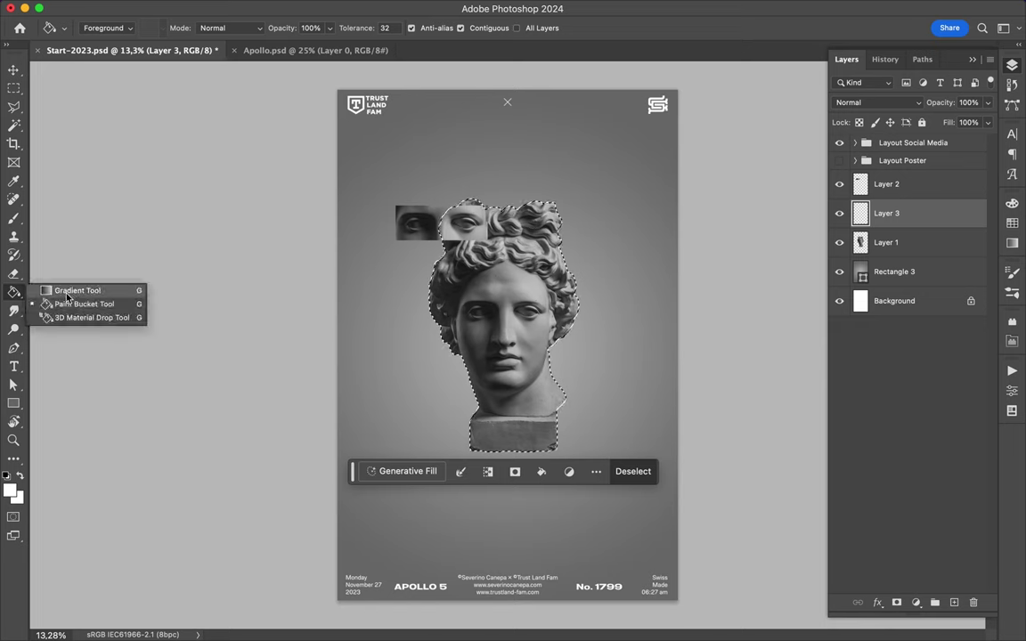
pyautogui.click(81, 266)
pyautogui.click(201, 27)
pyautogui.scroll(-3, 206, 122)
pyautogui.scroll(3, 206, 121)
pyautogui.click(125, 178)
pyautogui.click(142, 270)
pyautogui.moveTo(508, 93); pyautogui.dragTo(504, 448)
# Step: Try to remove the gradient fill's mask through its layer options
pyautogui.press('v')
pyautogui.moveTo(894, 214); pyautogui.dragTo(941, 488)
pyautogui.click(512, 245)
pyautogui.press('m')
pyautogui.rightClick(951, 220)
pyautogui.click(609, 357)
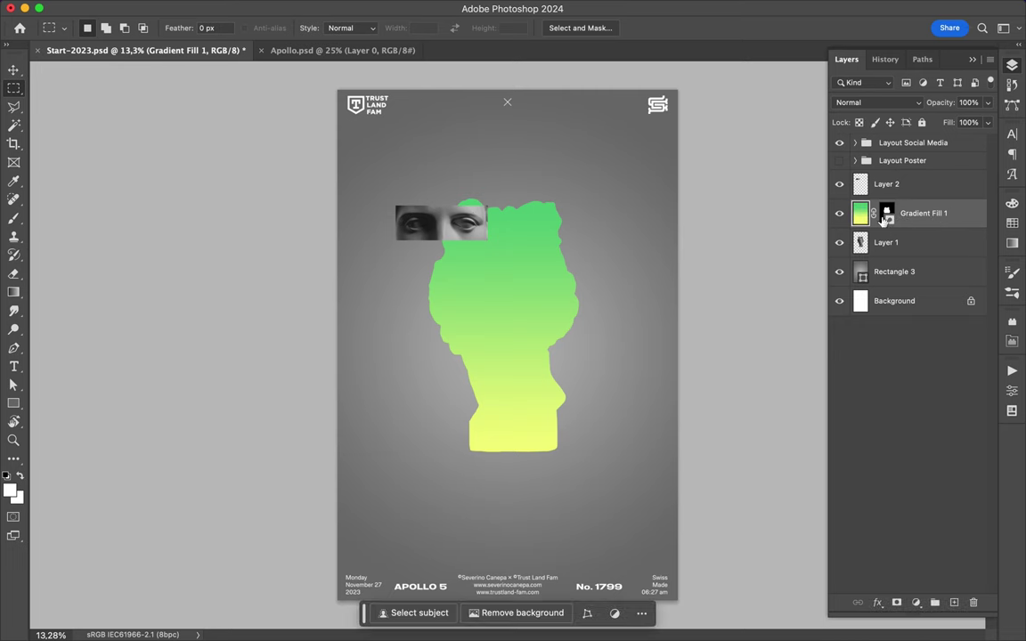
# Step: Move the green gradient shape up-left, then delete the gradient fill layer
pyautogui.keyDown('ctrl'); pyautogui.click(894, 214); pyautogui.keyUp('ctrl')
pyautogui.moveTo(894, 214); pyautogui.dragTo(972, 601)
pyautogui.click(532, 292)
pyautogui.press('v')
pyautogui.moveTo(532, 291); pyautogui.dragTo(469, 230)
pyautogui.press('Delete')
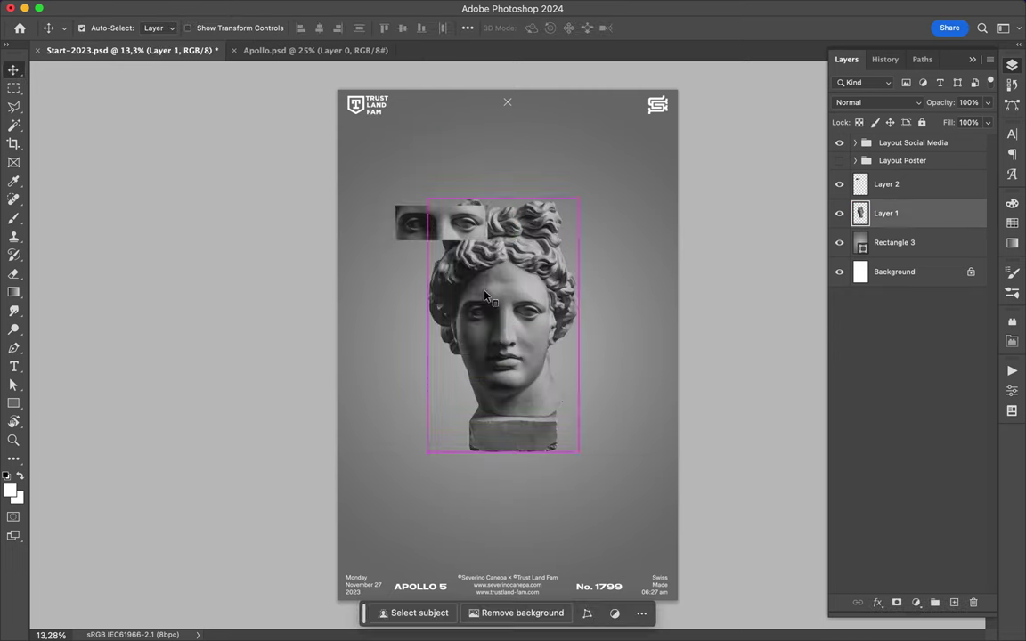
# Step: Move the bust lower right and copy the left half of its face to Layer 3
pyautogui.moveTo(479, 300); pyautogui.dragTo(537, 318)
pyautogui.press('m')
pyautogui.moveTo(453, 259)
pyautogui.mouseDown()
pyautogui.moveTo(551, 412)
pyautogui.moveTo(447, 270)
pyautogui.mouseUp()
pyautogui.hotkey('ctrl', 'j')
pyautogui.press('v')
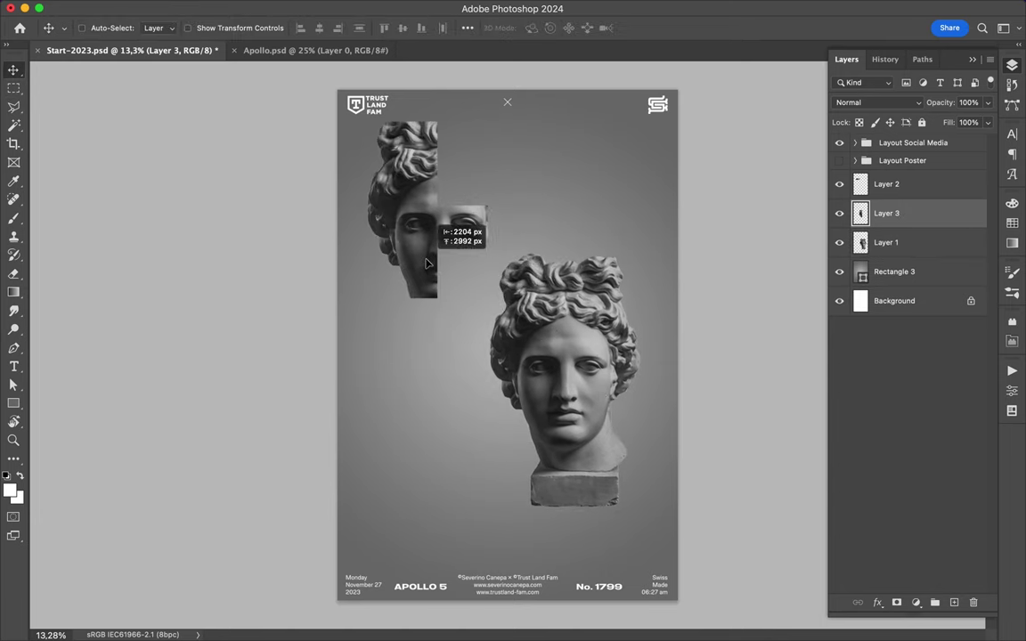
# Step: Nudge the eye strip up and left until it lines up with the half face
pyautogui.scroll(5, 508, 347)
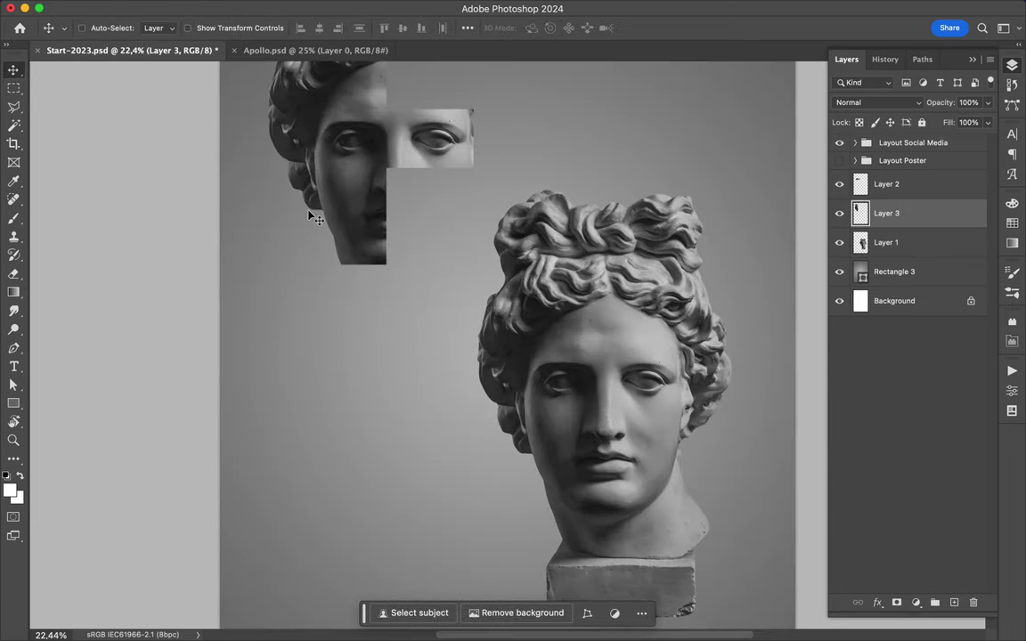
pyautogui.scroll(1, 309, 215)
pyautogui.scroll(4, 309, 215)
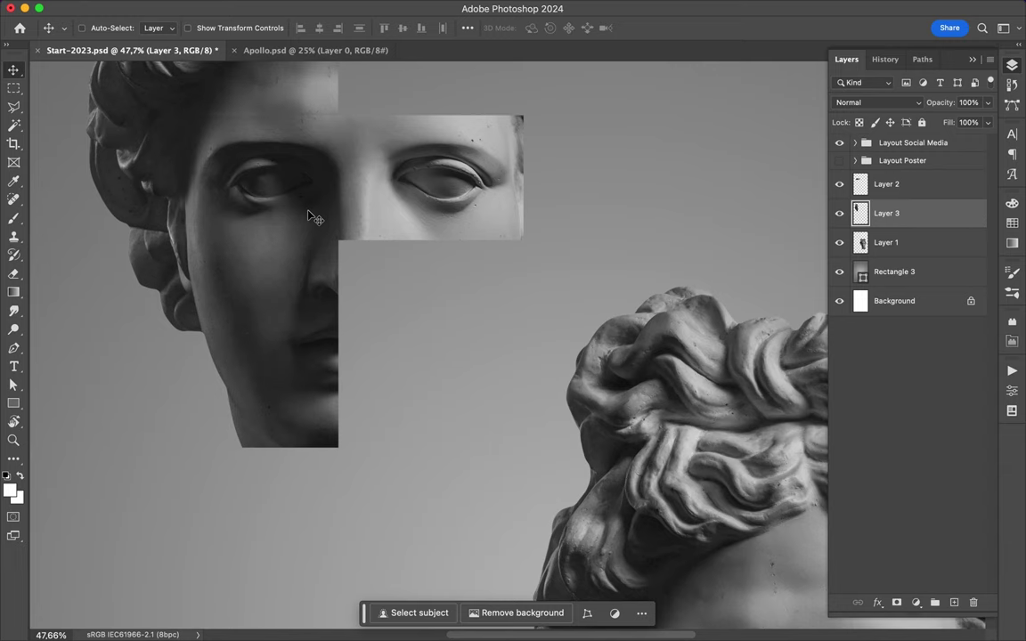
pyautogui.scroll(2, 309, 213)
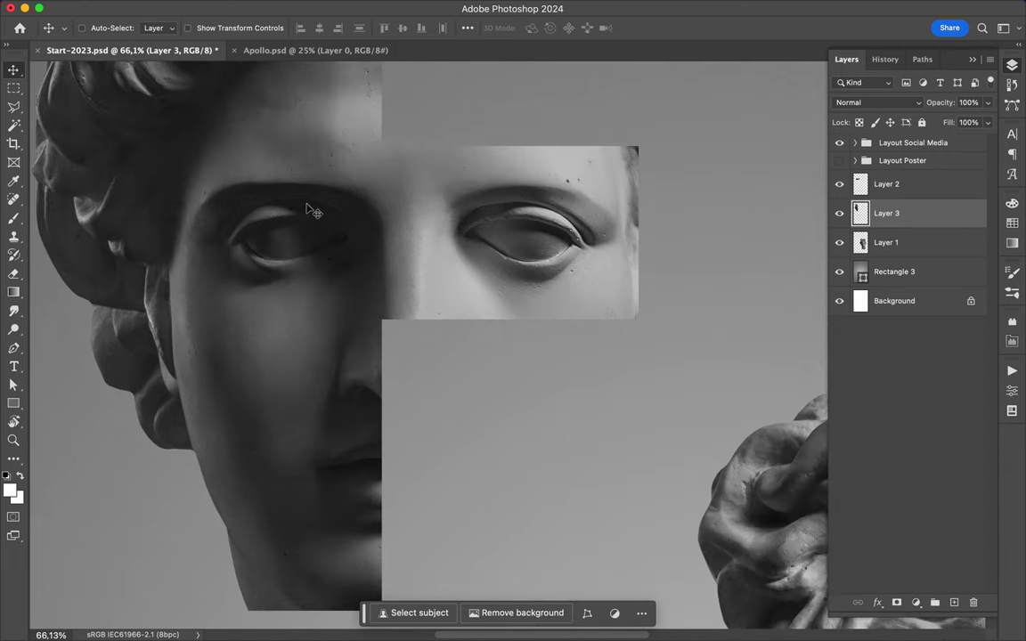
pyautogui.moveTo(447, 201); pyautogui.dragTo(443, 200)
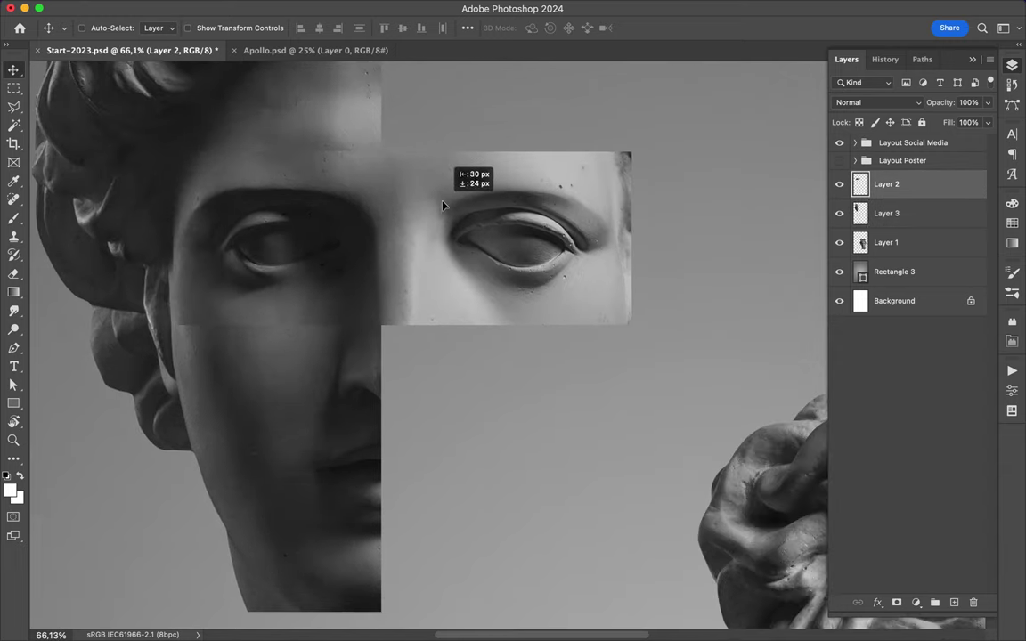
pyautogui.press('Up')
pyautogui.press('Up')
pyautogui.press('Up')
pyautogui.press('Up')
pyautogui.press('Left')
pyautogui.press('Left')
pyautogui.press('Left')
pyautogui.press('Left')
pyautogui.press('Left')
pyautogui.moveTo(443, 203); pyautogui.dragTo(446, 211)
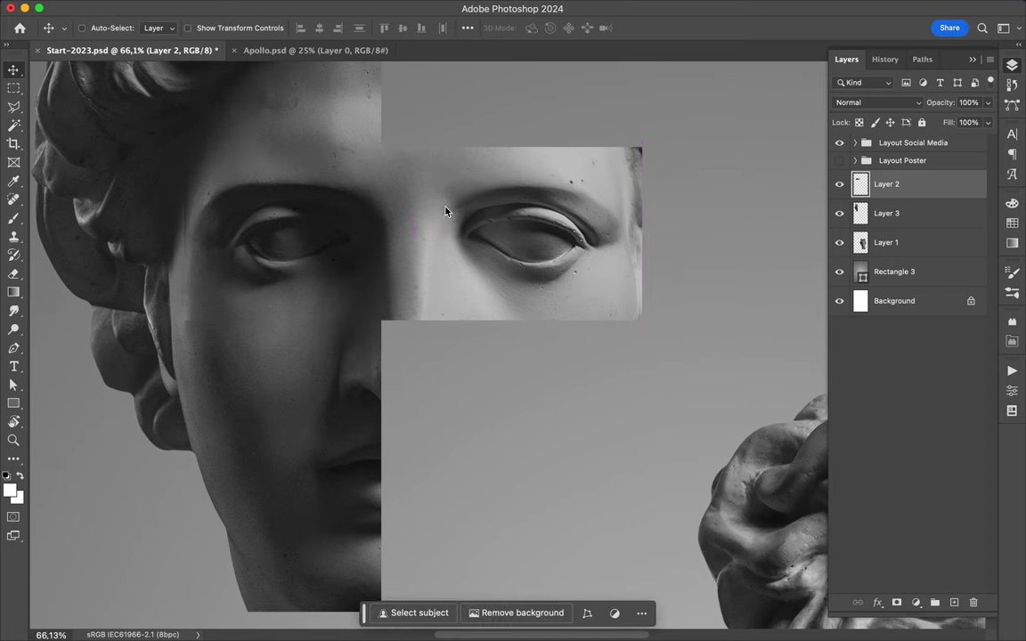
# Step: Zoom out to the whole poster, add Layer 4, and load the eye strip's selection
pyautogui.press('super+0')
pyautogui.click(886, 213)
pyautogui.keyDown('super'); pyautogui.click(861, 184); pyautogui.keyUp('super')
pyautogui.click(954, 602)
# Step: Create a black Gaussian-blurred shadow under the eye strip at 60% fill
pyautogui.press('g')
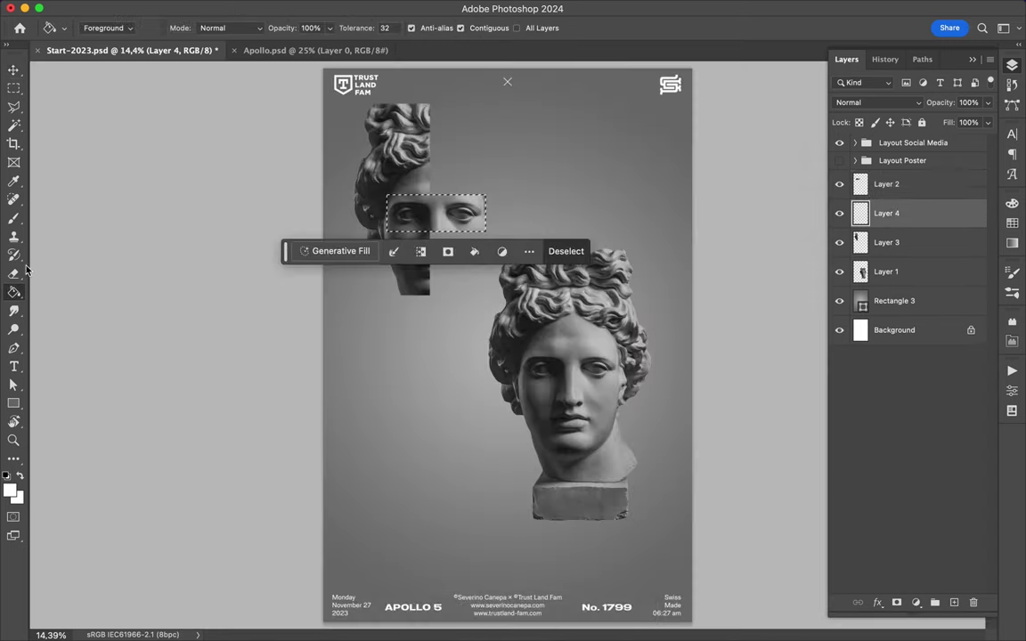
pyautogui.press('super+d')
pyautogui.press('v')
pyautogui.click(360, 7)
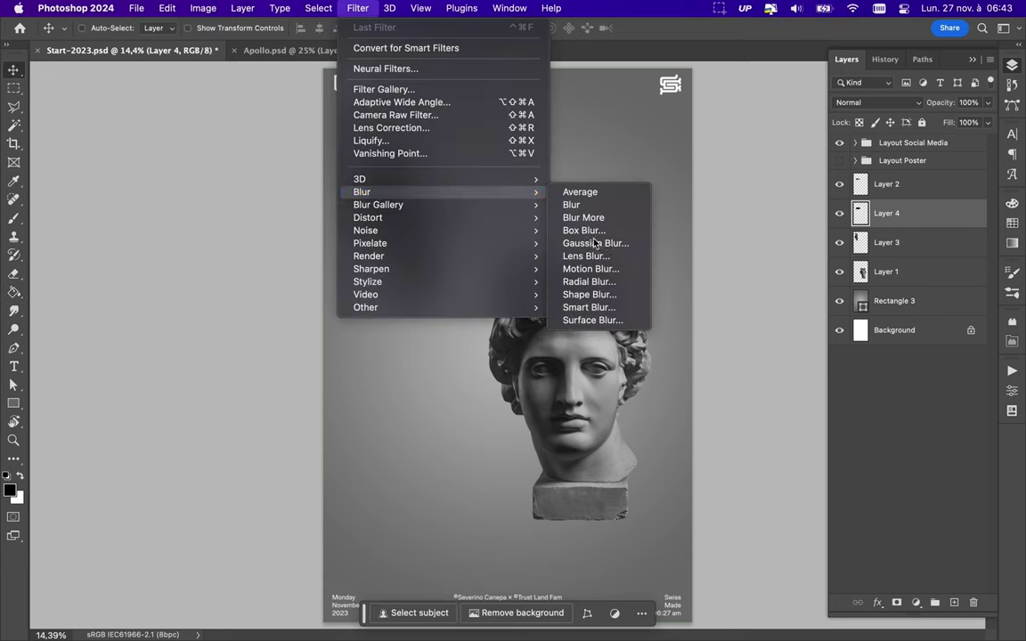
pyautogui.click(595, 237)
pyautogui.click(946, 105)
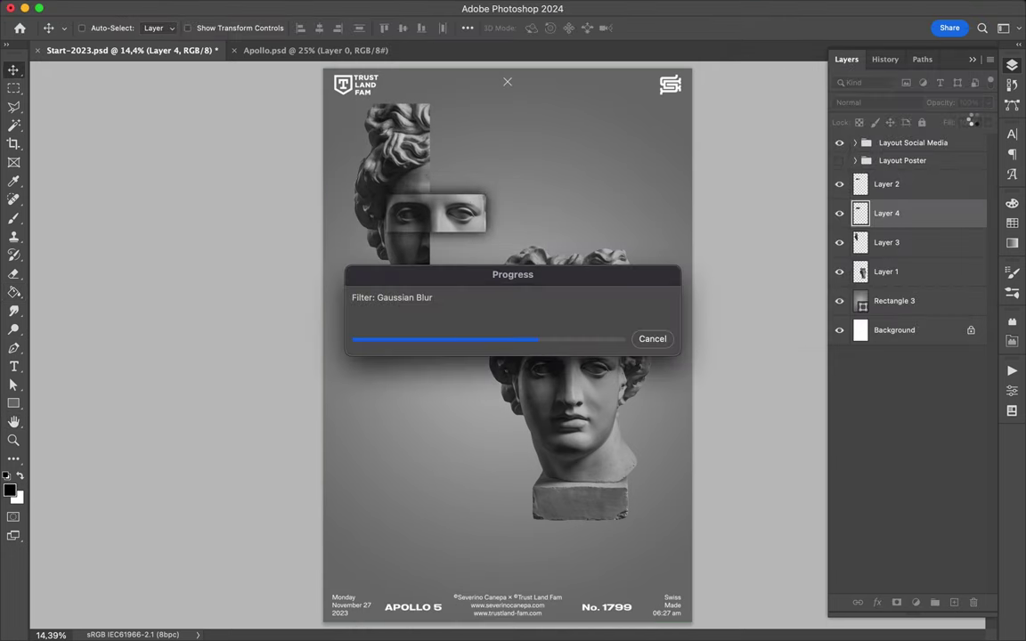
pyautogui.write('60')
pyautogui.press('Return')
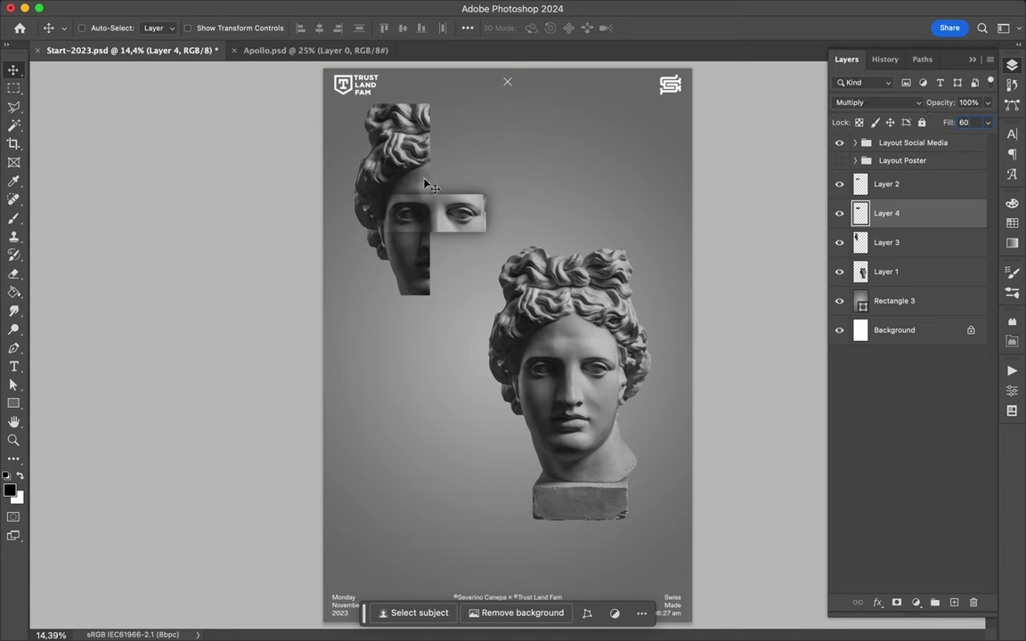
# Step: Add a second blurred shadow with a blend mode, then shift the collage lower and right
pyautogui.click(886, 272)
pyautogui.press('super+j')
pyautogui.press('m')
pyautogui.click(360, 7)
pyautogui.click(383, 26)
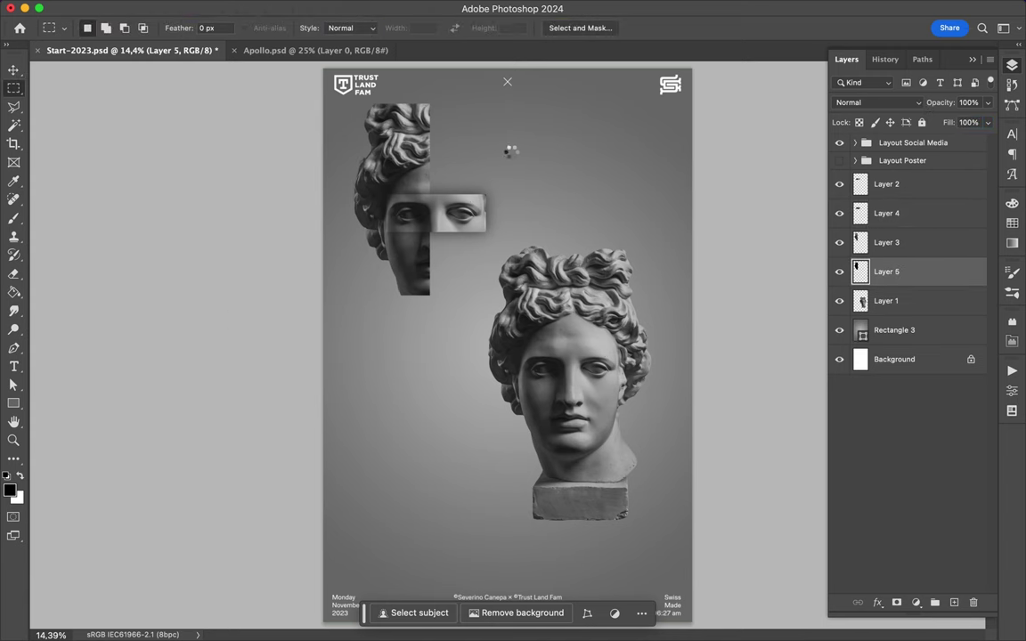
pyautogui.write('v0')
pyautogui.click(877, 102)
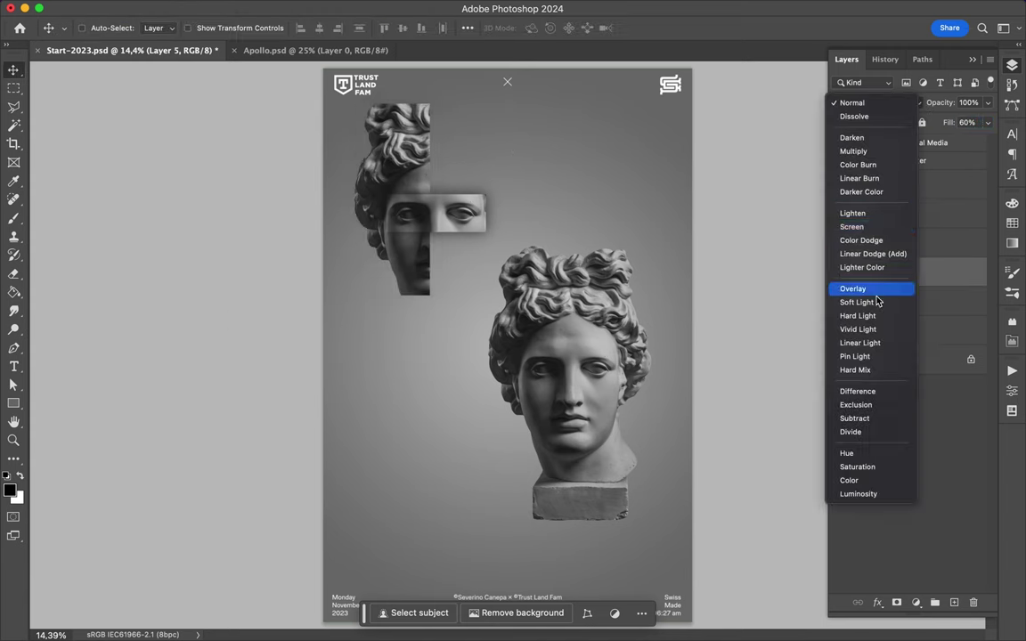
pyautogui.click(861, 240)
pyautogui.click(886, 300)
pyautogui.moveTo(548, 263); pyautogui.dragTo(616, 328)
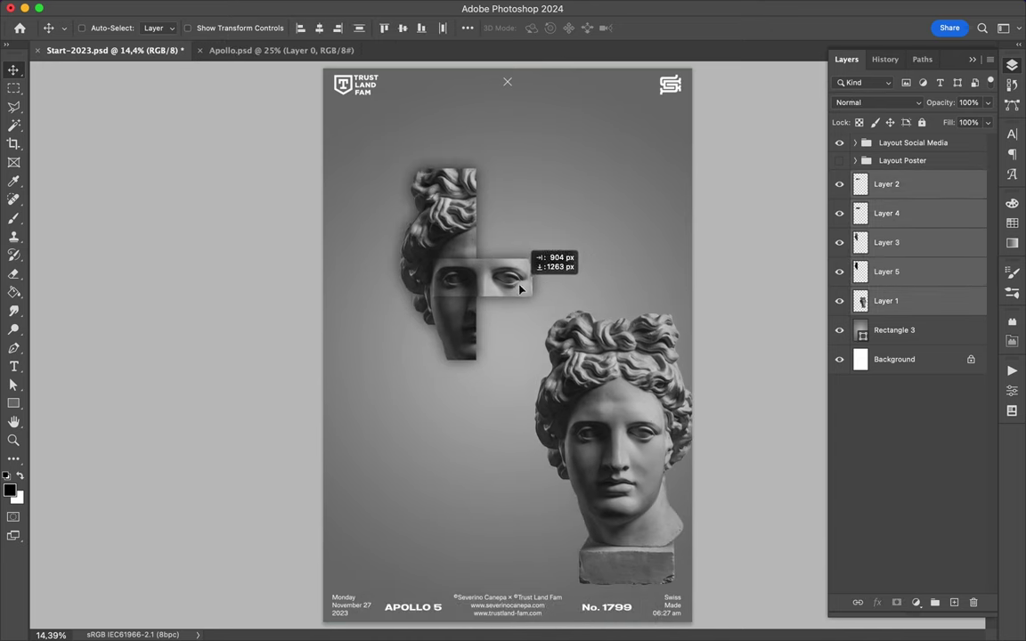
# Step: Draw a tall #30a2e3 blue rectangle bar through the eye strip
pyautogui.press('u')
pyautogui.click(137, 27)
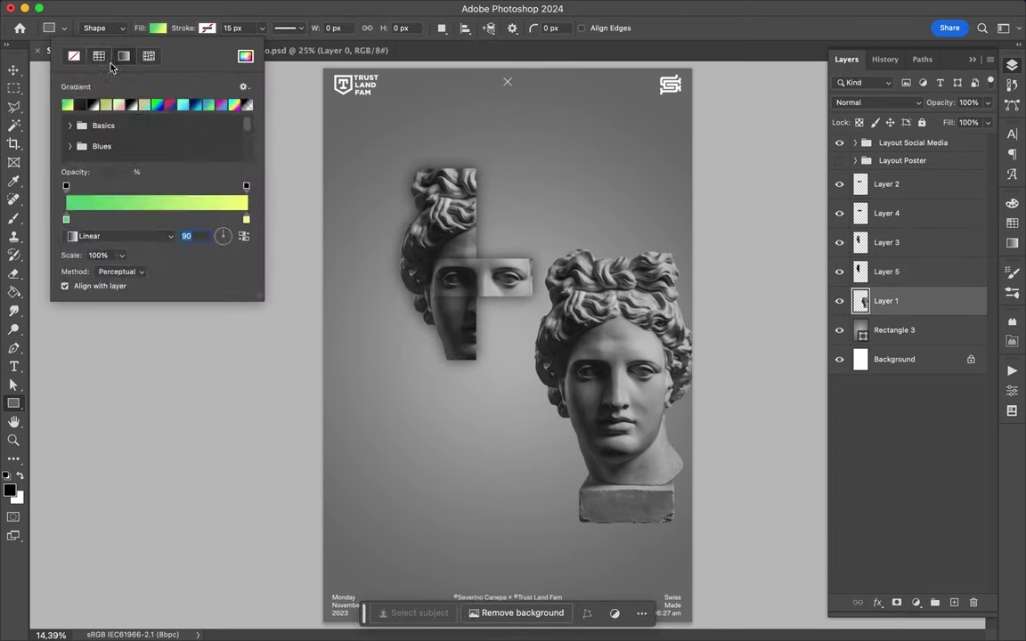
pyautogui.click(244, 55)
pyautogui.click(214, 257)
pyautogui.press('Return')
pyautogui.moveTo(432, 114); pyautogui.dragTo(499, 371)
# Step: Push the bust partly past the right edge and draw a white rectangle over the half face's top
pyautogui.press('v')
pyautogui.moveTo(619, 316); pyautogui.dragTo(666, 365)
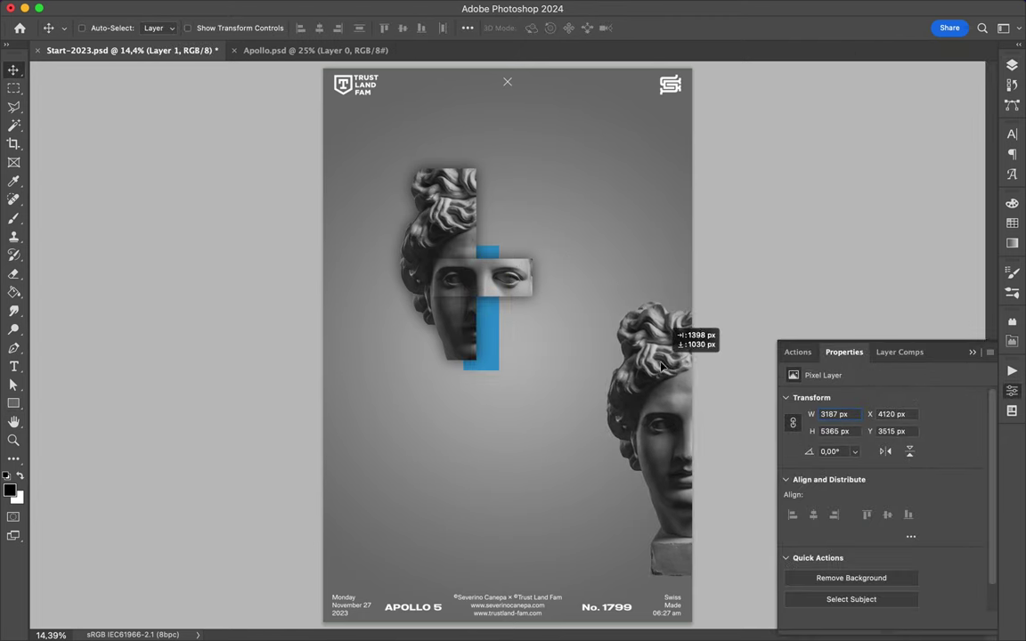
pyautogui.keyDown('ctrl'); pyautogui.click(495, 365); pyautogui.keyUp('ctrl')
pyautogui.press('u')
pyautogui.moveTo(402, 163); pyautogui.dragTo(463, 188)
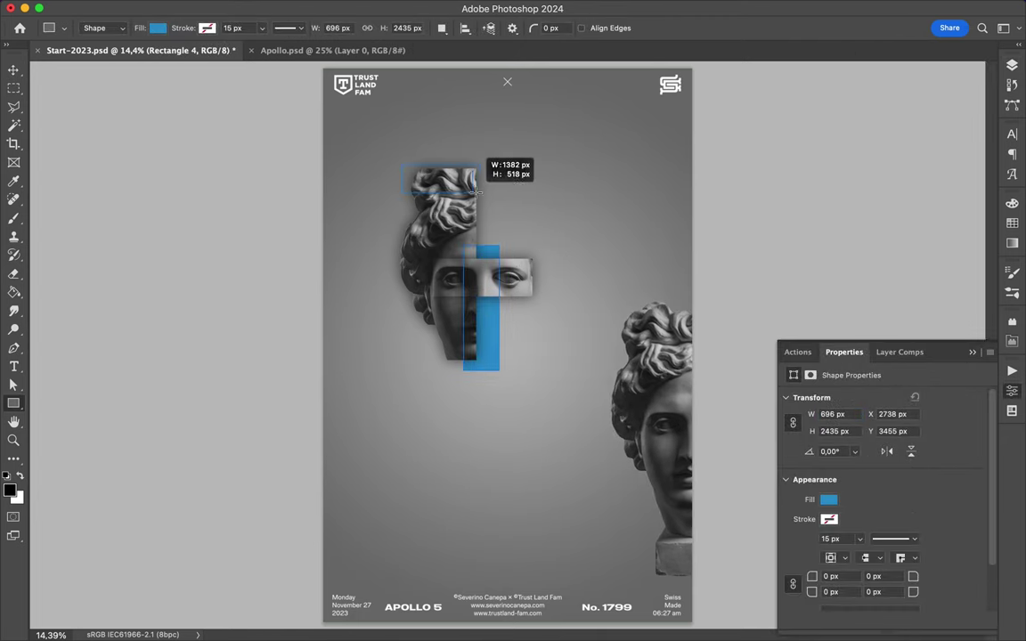
pyautogui.click(158, 28)
pyautogui.click(82, 105)
# Step: Add a white text layer above the eye strip in Bw Aleta No 10 Regular
pyautogui.press('v')
pyautogui.press('t')
pyautogui.click(523, 204)
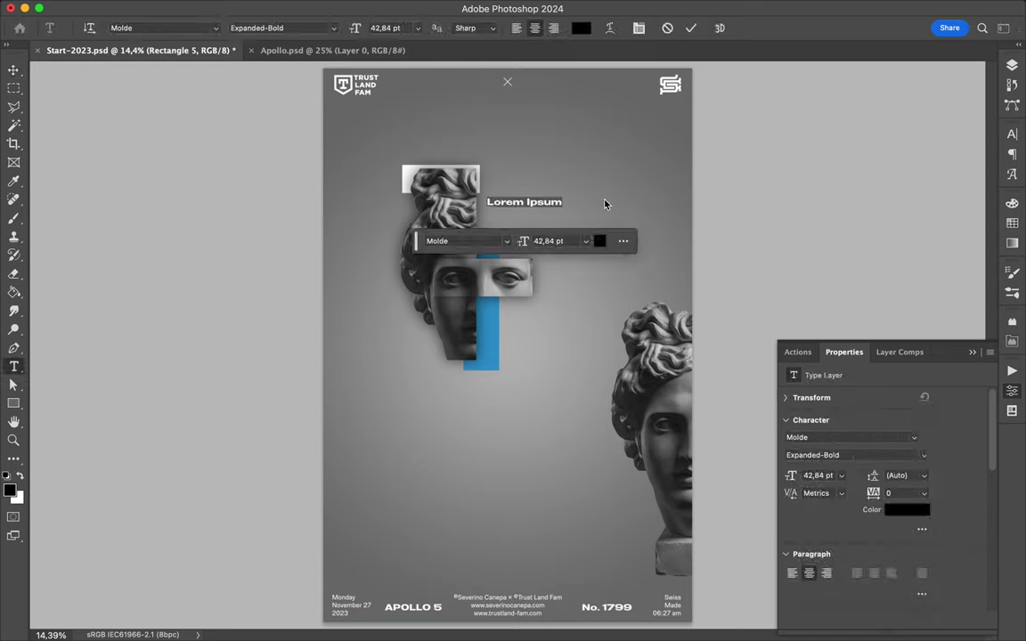
pyautogui.click(1011, 136)
pyautogui.click(877, 154)
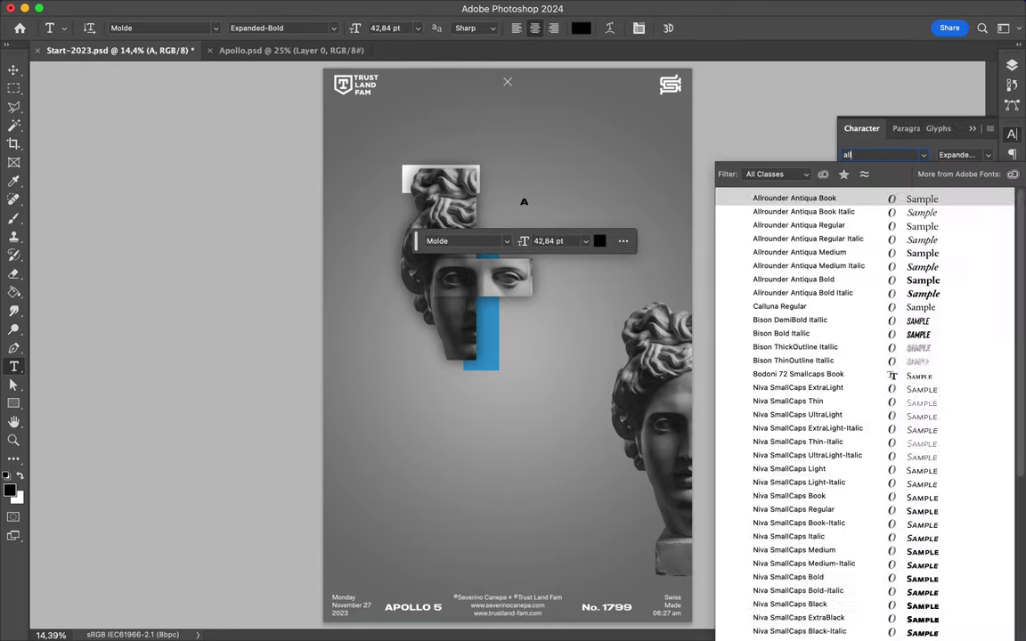
pyautogui.write('alet')
pyautogui.click(801, 306)
pyautogui.click(971, 217)
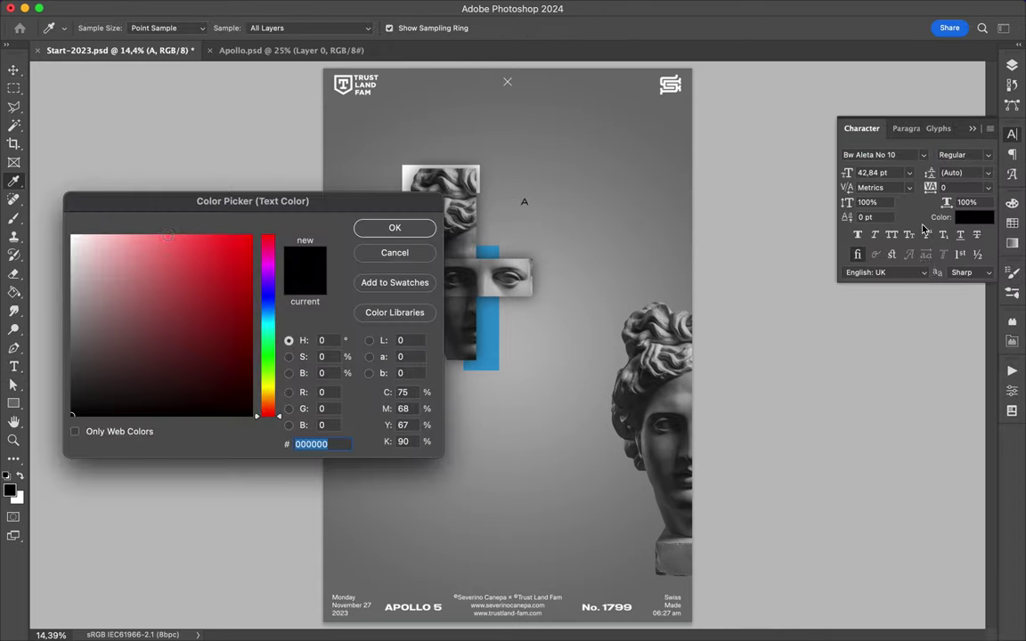
pyautogui.click(405, 233)
# Step: Enlarge the letter A above the blue bar and give it a drop shadow
pyautogui.hotkey('ctrl', 't')
pyautogui.moveTo(488, 265); pyautogui.dragTo(490, 267)
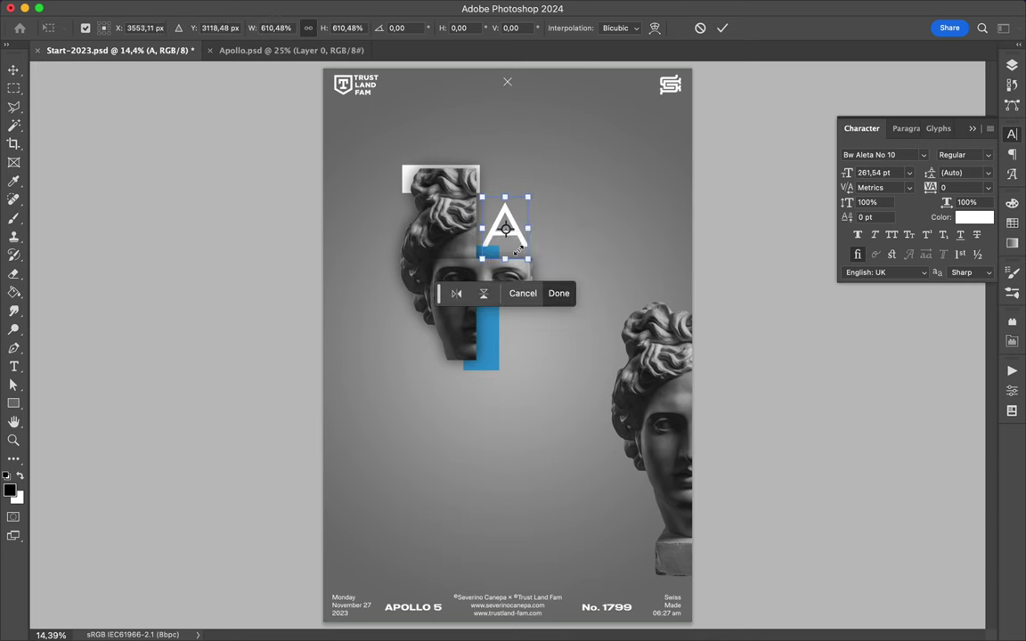
pyautogui.press('Return')
pyautogui.click(1012, 65)
pyautogui.doubleClick(935, 182)
pyautogui.click(578, 476)
pyautogui.moveTo(723, 209); pyautogui.dragTo(723, 314)
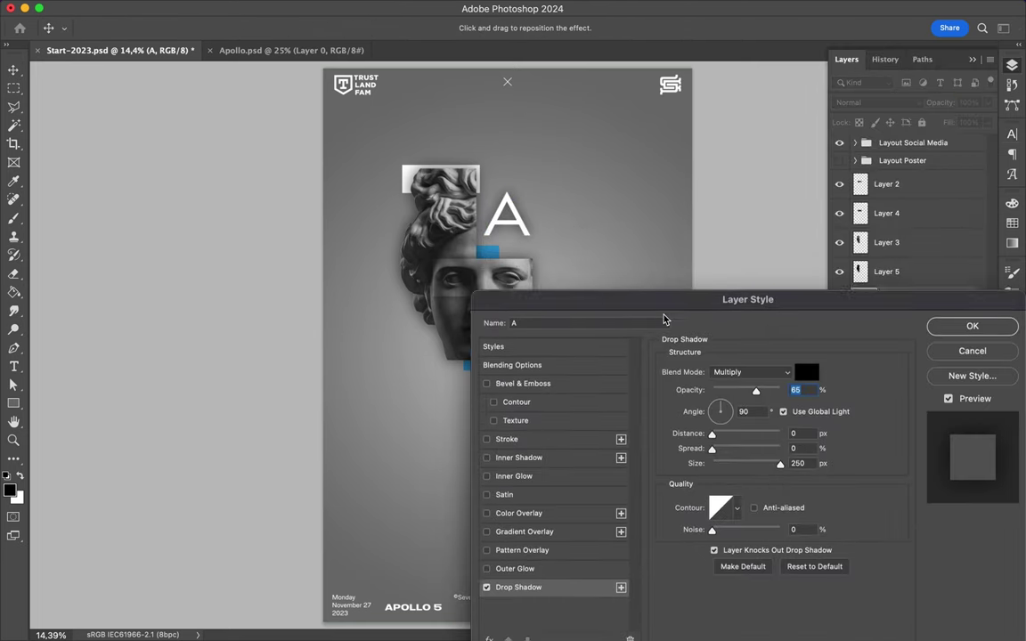
pyautogui.press('Return')
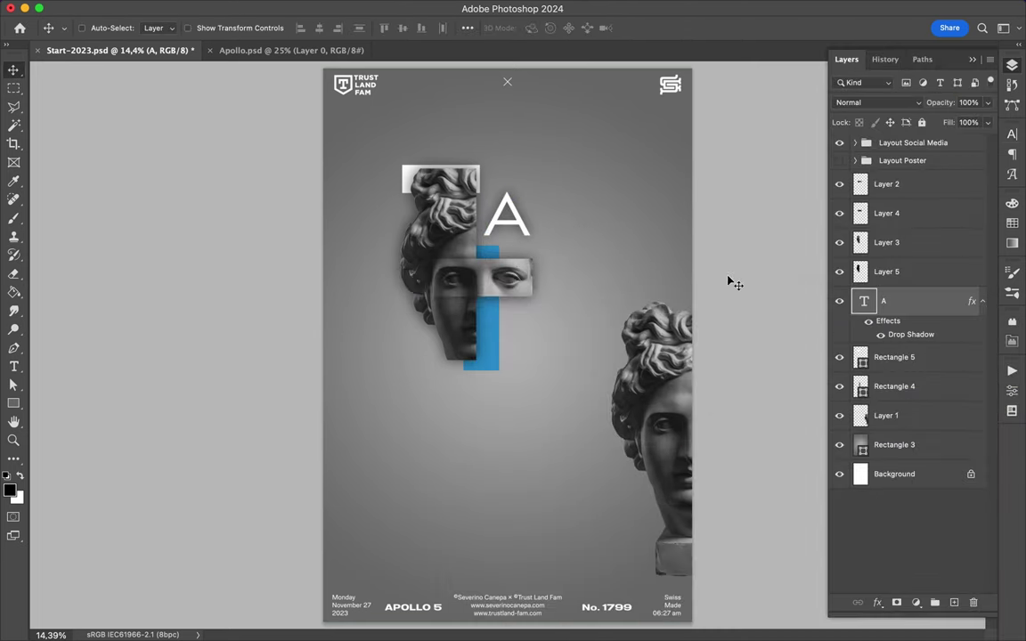
# Step: Draw a large blue circle, delete its left anchor, remove the fill and set 65 px stroke
pyautogui.hotkey('shift', 'u')
pyautogui.moveTo(447, 295); pyautogui.dragTo(598, 446)
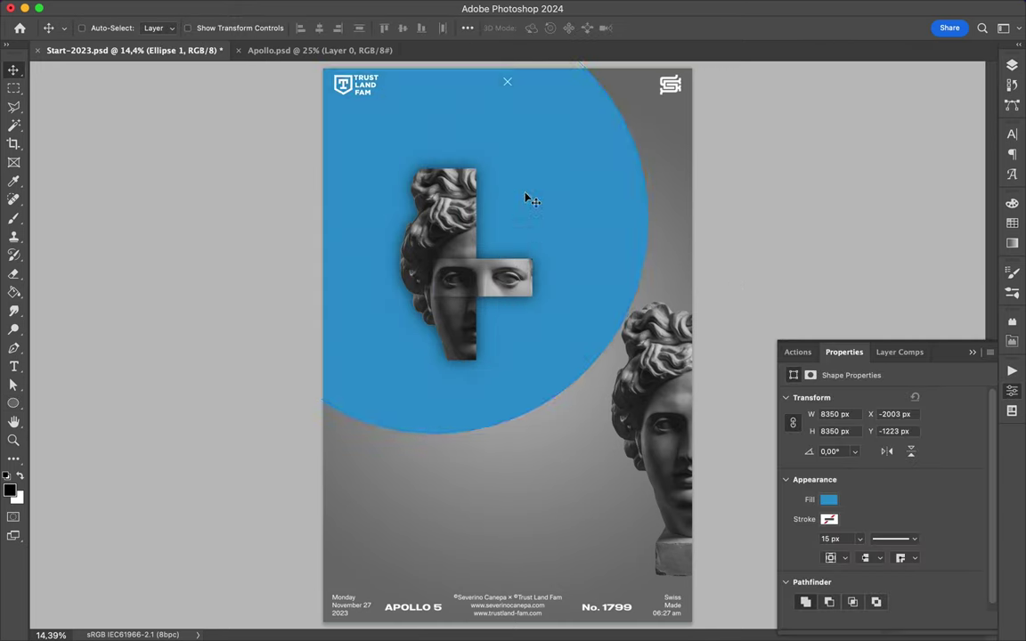
pyautogui.press('a')
pyautogui.click(233, 294)
pyautogui.press('Delete')
pyautogui.click(212, 27)
pyautogui.click(179, 55)
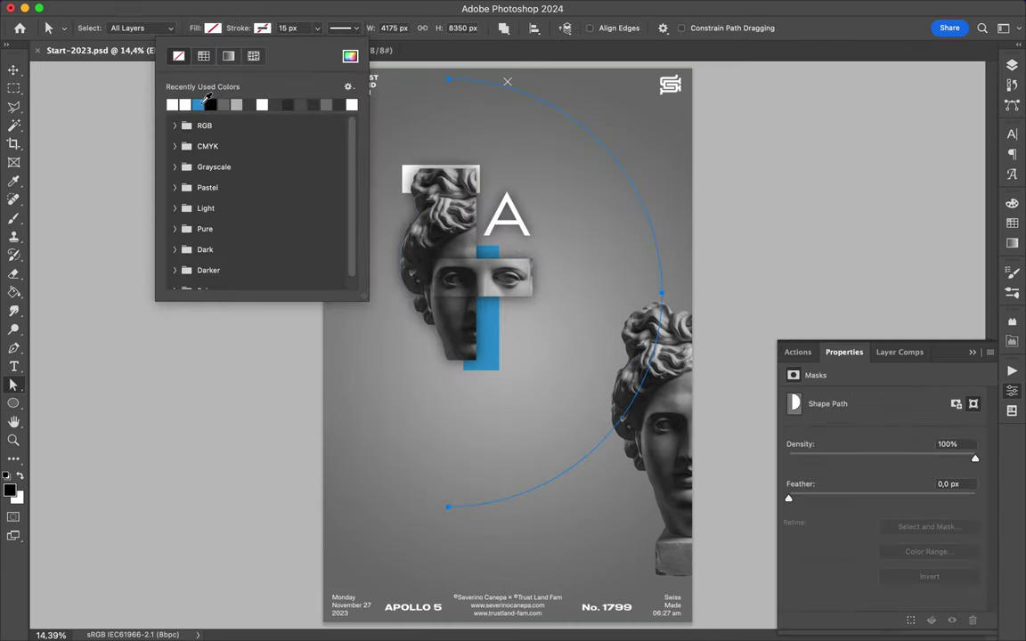
pyautogui.moveTo(316, 34); pyautogui.dragTo(357, 40)
# Step: Redo the circle with no fill and remove its left anchor to leave a thick arc
pyautogui.press('p')
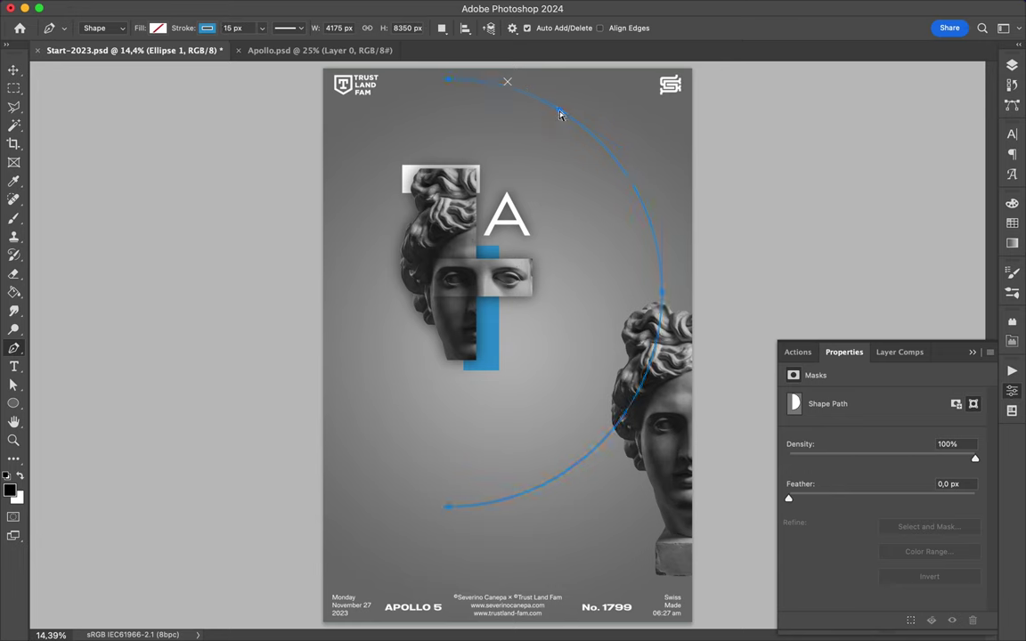
pyautogui.hotkey('ctrl', 'z')
pyautogui.hotkey('ctrl', 'z')
pyautogui.click(158, 28)
pyautogui.click(117, 106)
pyautogui.click(234, 28)
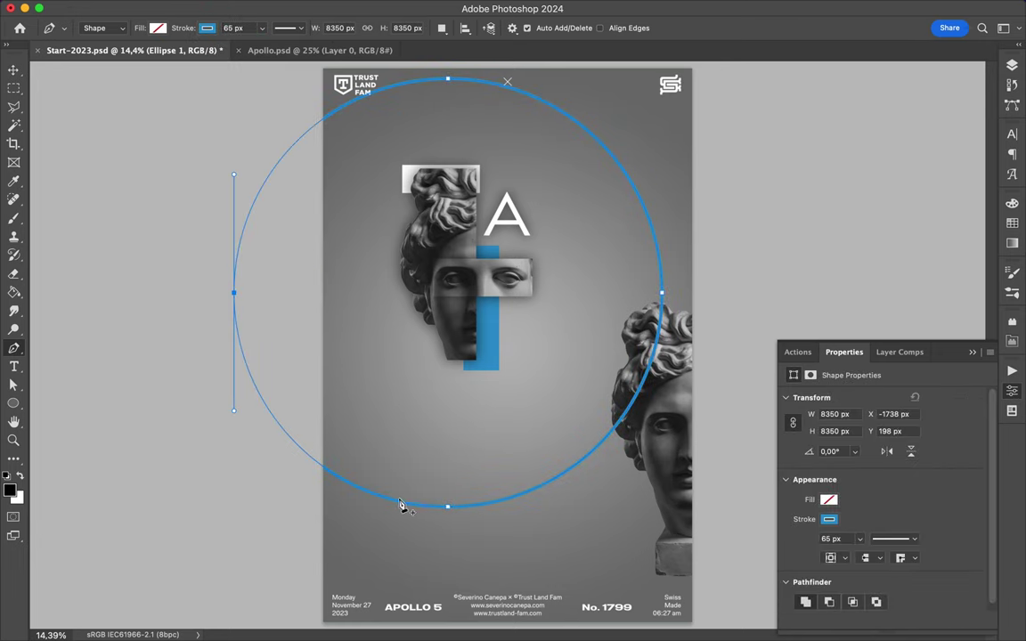
pyautogui.press('a')
pyautogui.click(449, 83)
pyautogui.press('a')
# Step: Duplicate the eye strip, rotate the copy vertical, and place it left of the bust
pyautogui.press('v')
pyautogui.scroll(2, 507, 267)
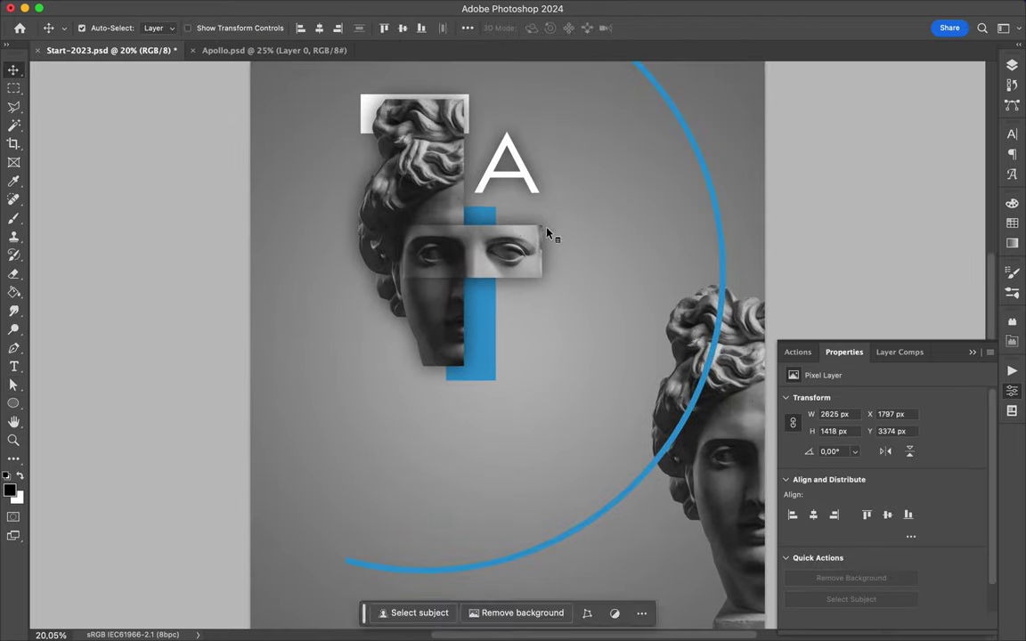
pyautogui.moveTo(498, 253); pyautogui.dragTo(372, 182)
pyautogui.hotkey('ctrl', 't')
pyautogui.moveTo(362, 316); pyautogui.dragTo(259, 196)
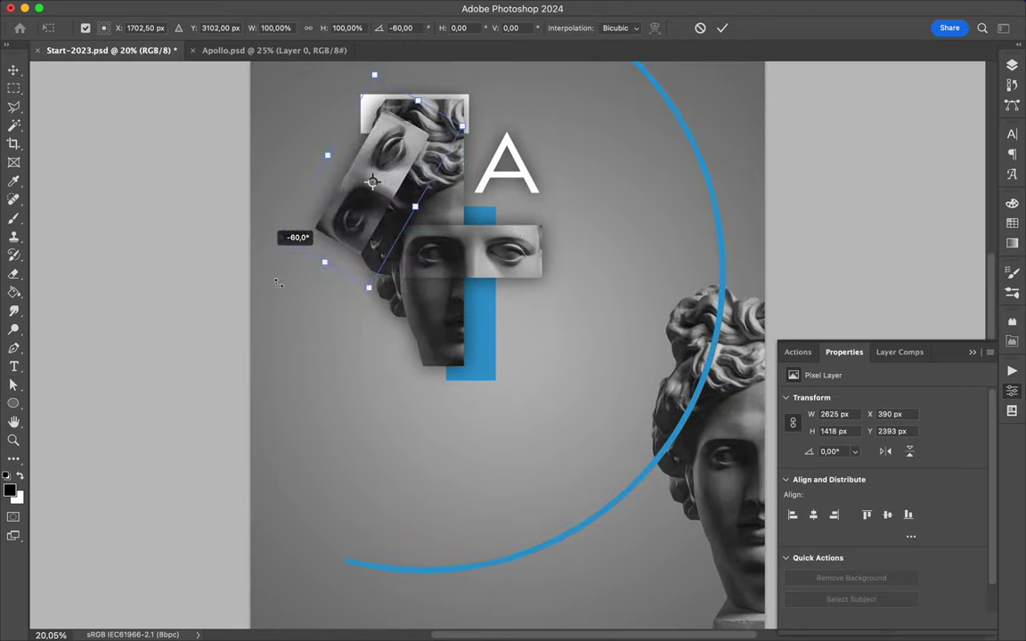
pyautogui.press('Return')
pyautogui.moveTo(380, 221); pyautogui.dragTo(354, 209)
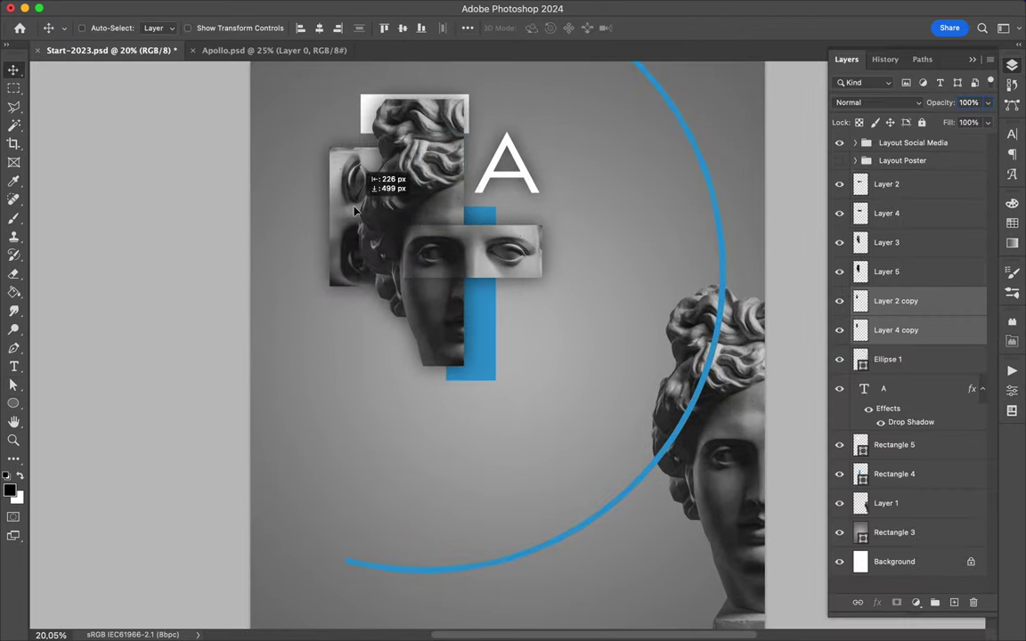
# Step: Draw a blue circle and position it beside the right bust
pyautogui.scroll(-1, 481, 294)
pyautogui.scroll(-1, 570, 339)
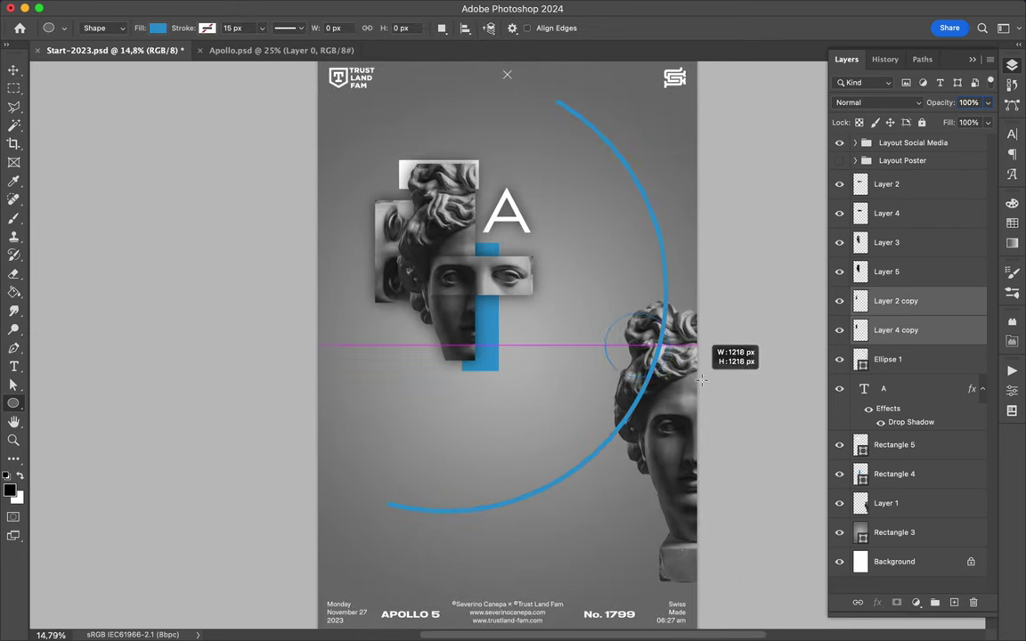
pyautogui.moveTo(694, 376); pyautogui.dragTo(688, 381)
pyautogui.press('v')
pyautogui.moveTo(608, 341)
pyautogui.mouseDown()
pyautogui.moveTo(608, 360)
pyautogui.moveTo(600, 347)
pyautogui.mouseUp()
# Step: Draw a white diagonal line across the eye strips and raise its layer in the stack
pyautogui.scroll(1, 487, 309)
pyautogui.scroll(1, 487, 309)
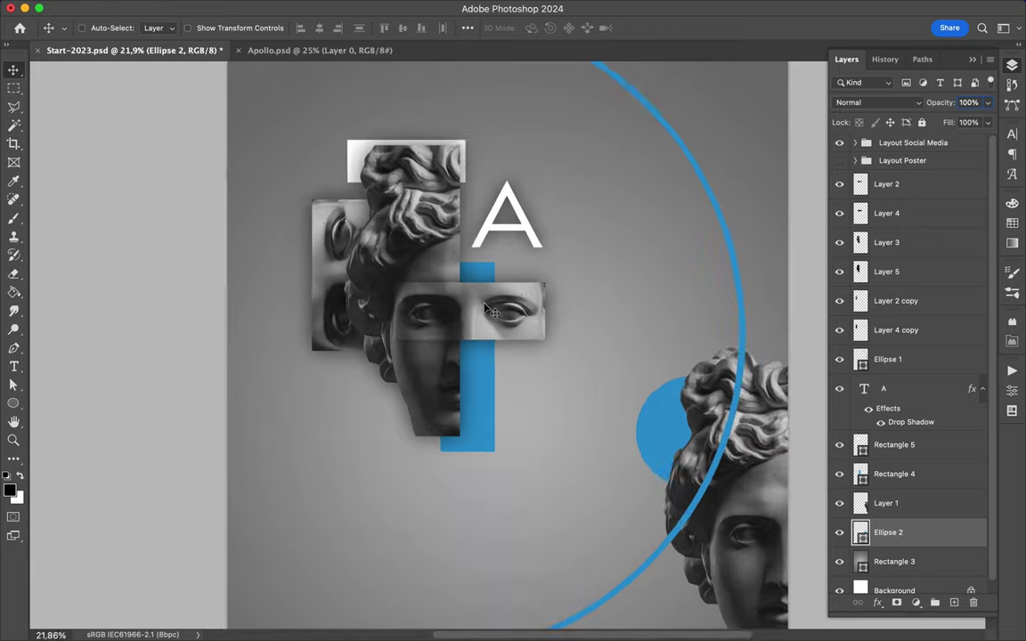
pyautogui.scroll(-1, 485, 308)
pyautogui.scroll(-1, 485, 316)
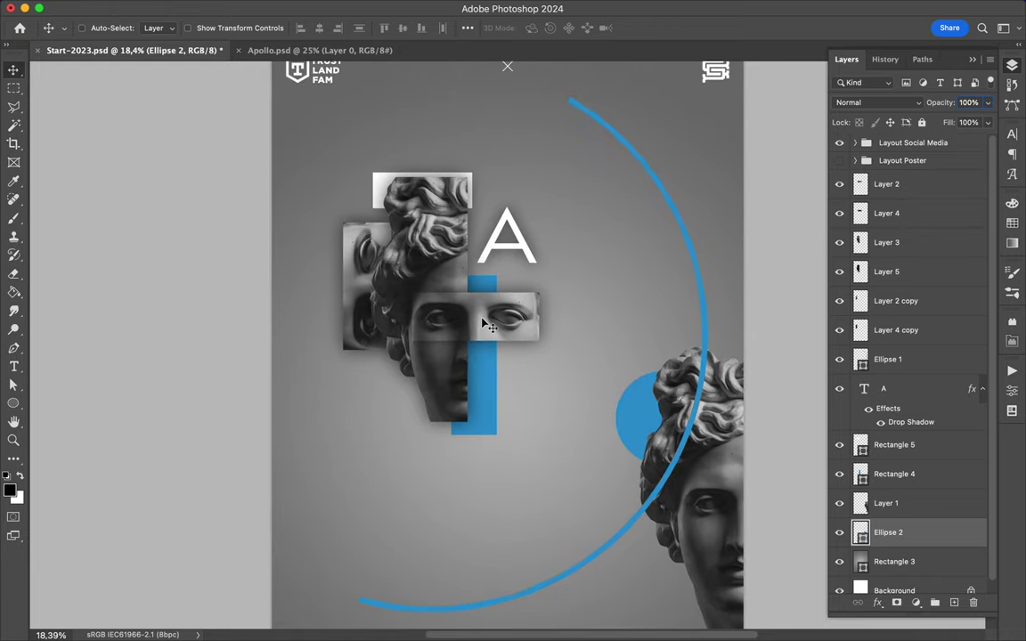
pyautogui.click(326, 217)
pyautogui.press('a')
pyautogui.click(267, 28)
pyautogui.click(161, 50)
pyautogui.press('v')
pyautogui.moveTo(888, 532); pyautogui.dragTo(891, 224)
pyautogui.click(526, 252)
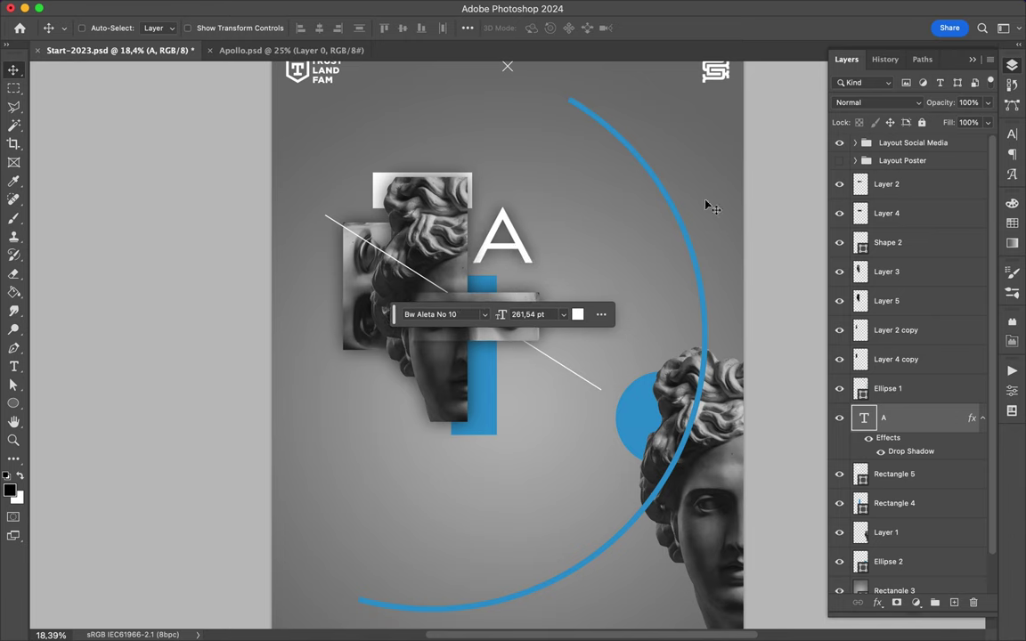
# Step: Fill the right bust's head shape on a new layer, blur it, and set Multiply at 60% fill
pyautogui.scroll(-1, 561, 257)
pyautogui.click(886, 533)
pyautogui.press('g')
pyautogui.press('m')
pyautogui.click(321, 8)
pyautogui.click(320, 39)
pyautogui.press('v')
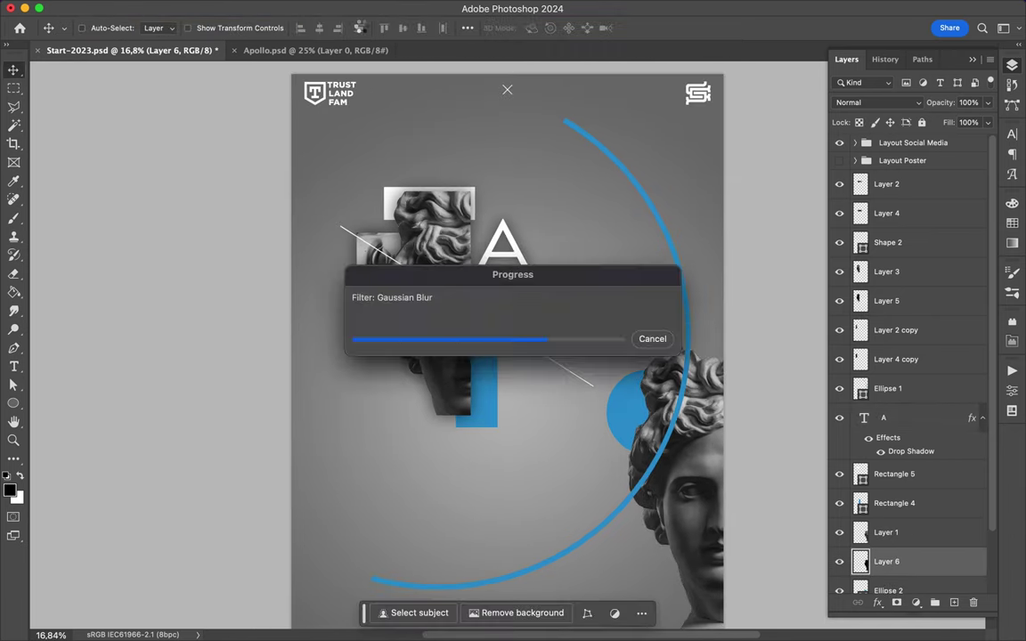
pyautogui.click(882, 102)
pyautogui.click(851, 151)
# Step: Duplicate the Apollo head layer (Layer 1) and move the copy to the poster centre
pyautogui.scroll(-3, 602, 280)
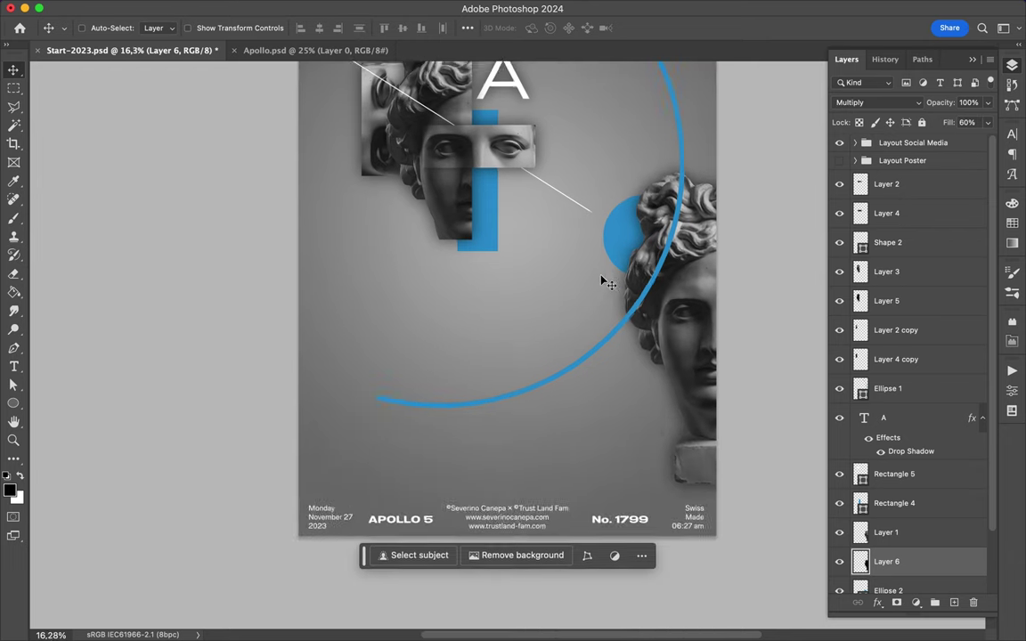
pyautogui.scroll(-1, 602, 279)
pyautogui.keyDown('ctrl'); pyautogui.click(683, 410); pyautogui.keyUp('ctrl')
pyautogui.press('m')
pyautogui.moveTo(683, 410)
pyautogui.mouseDown()
pyautogui.moveTo(475, 386)
pyautogui.moveTo(543, 435)
pyautogui.moveTo(567, 274)
pyautogui.moveTo(594, 302)
pyautogui.mouseUp()
pyautogui.hotkey('ctrl', 'j')
pyautogui.press('v')
pyautogui.press('u')
# Step: Clip the blue circle to the eye in Overlay mode and move it onto the bust
pyautogui.click(877, 102)
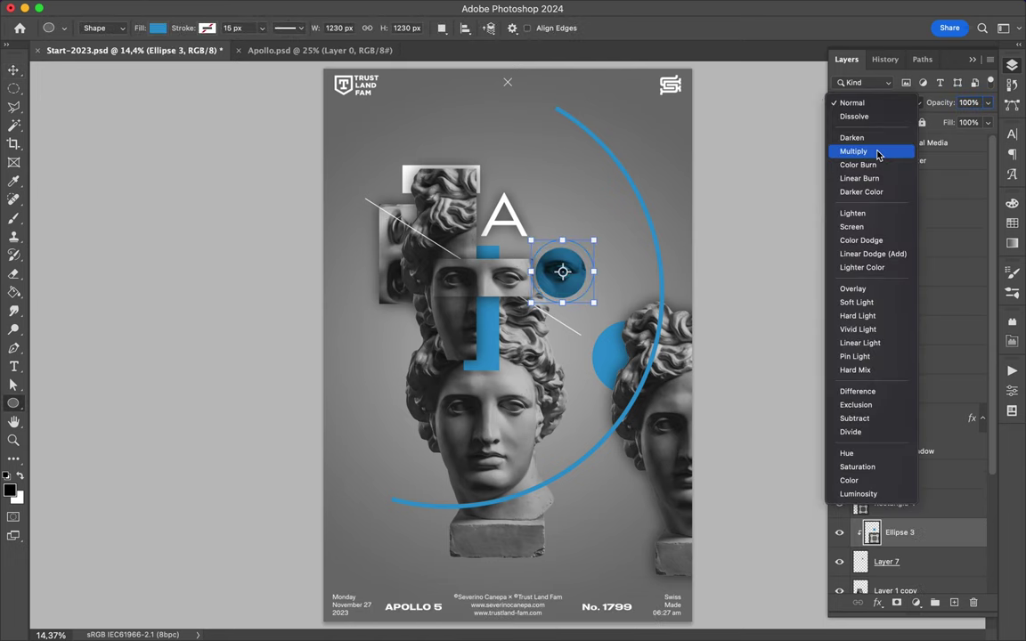
pyautogui.click(863, 289)
pyautogui.press('v')
pyautogui.moveTo(573, 277)
pyautogui.mouseDown()
pyautogui.moveTo(601, 285)
pyautogui.moveTo(455, 375)
pyautogui.mouseUp()
pyautogui.moveTo(927, 530); pyautogui.dragTo(895, 259)
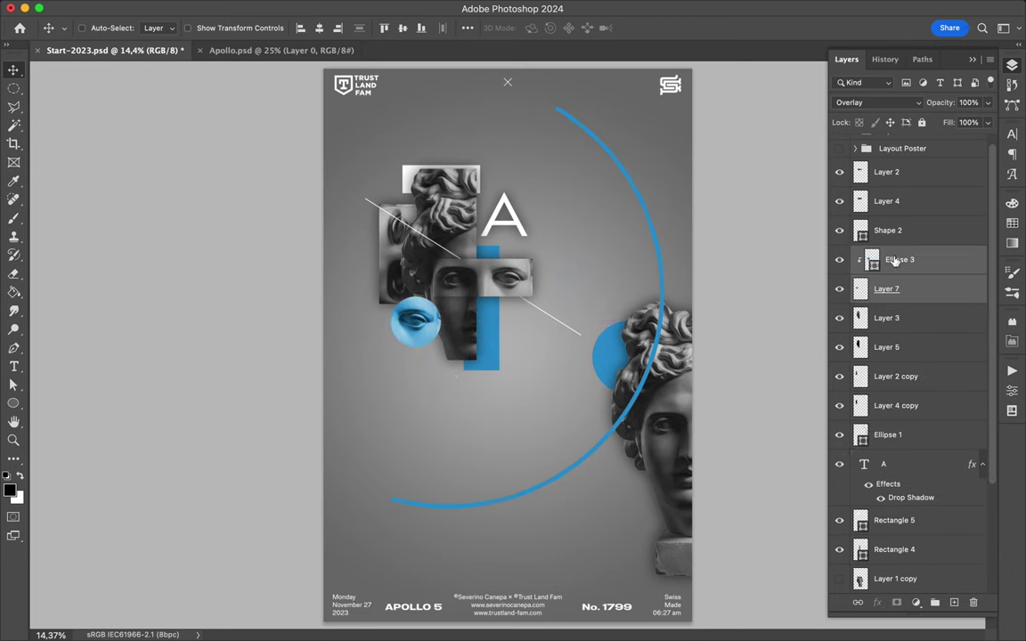
# Step: Copy a small piece of the bust onto its own layer, place it near the arc, and duplicate it
pyautogui.keyDown('ctrl'); pyautogui.click(467, 232); pyautogui.keyUp('ctrl')
pyautogui.press('m')
pyautogui.moveTo(446, 187); pyautogui.dragTo(481, 218)
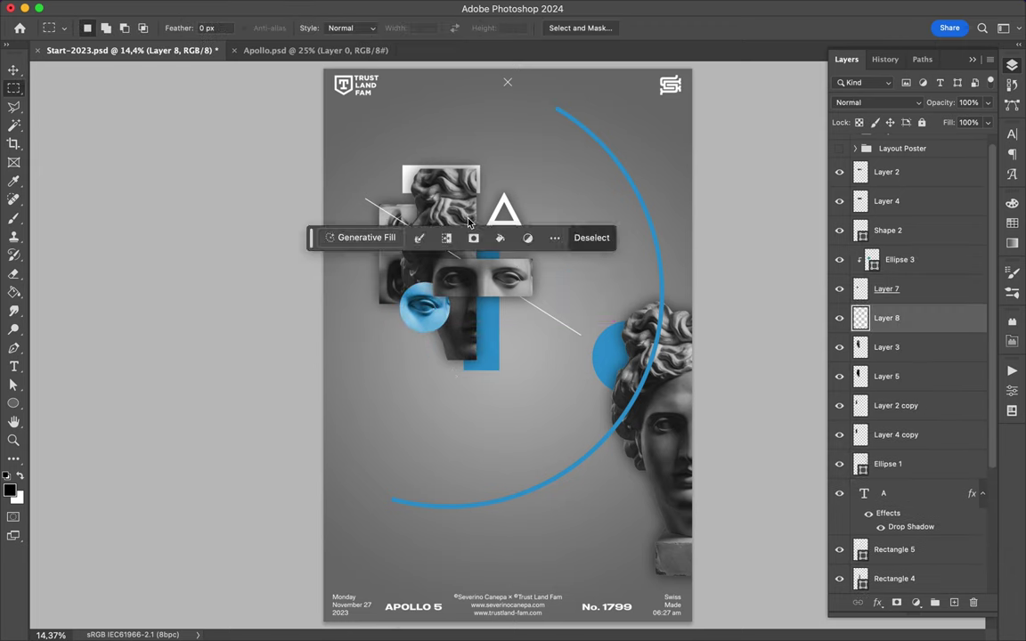
pyautogui.hotkey('ctrl', 'd')
pyautogui.moveTo(433, 194)
pyautogui.mouseDown()
pyautogui.moveTo(465, 220)
pyautogui.moveTo(567, 210)
pyautogui.moveTo(595, 228)
pyautogui.mouseUp()
pyautogui.hotkey('ctrl', 'j')
pyautogui.press('v')
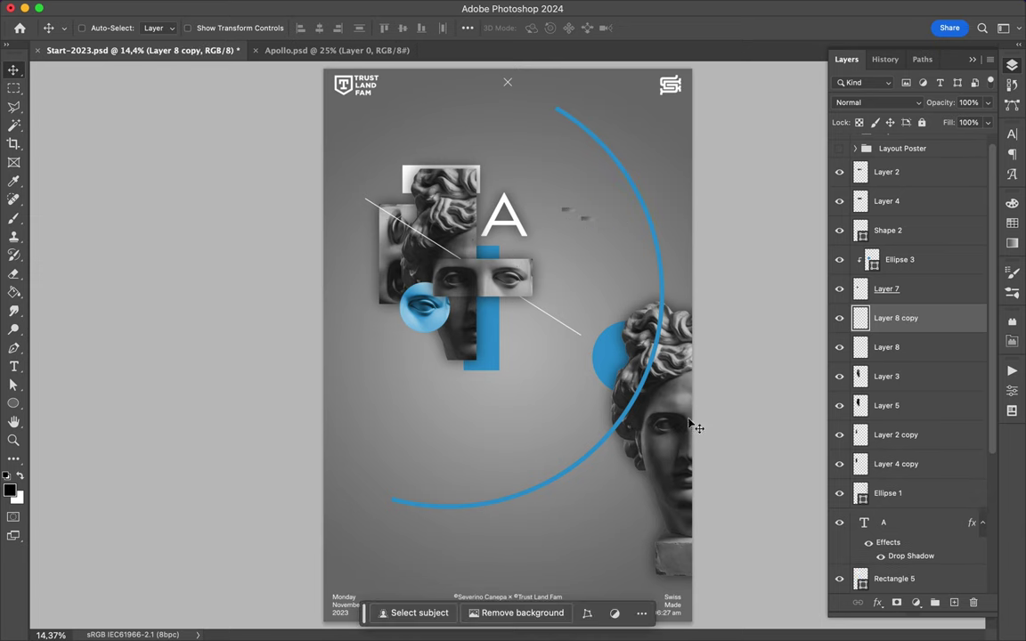
# Step: Copy a strip of the right bust and shift it to the left
pyautogui.press('m')
pyautogui.moveTo(694, 292); pyautogui.dragTo(623, 526)
pyautogui.keyDown('ctrl'); pyautogui.click(684, 432); pyautogui.keyUp('ctrl')
pyautogui.press('v')
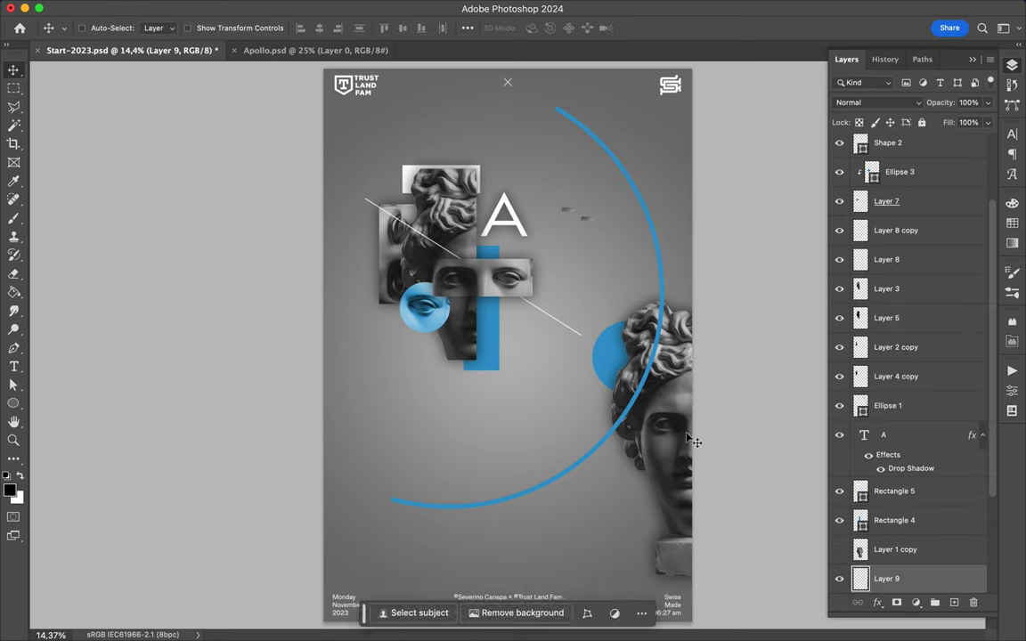
pyautogui.moveTo(684, 431)
pyautogui.mouseDown()
pyautogui.moveTo(412, 372)
pyautogui.moveTo(399, 398)
pyautogui.mouseUp()
# Step: Draw a thin tall blue bar and tilt it 15°
pyautogui.press('u')
pyautogui.moveTo(380, 321); pyautogui.dragTo(379, 473)
pyautogui.hotkey('ctrl', 't')
pyautogui.press('Return')
pyautogui.press('v')
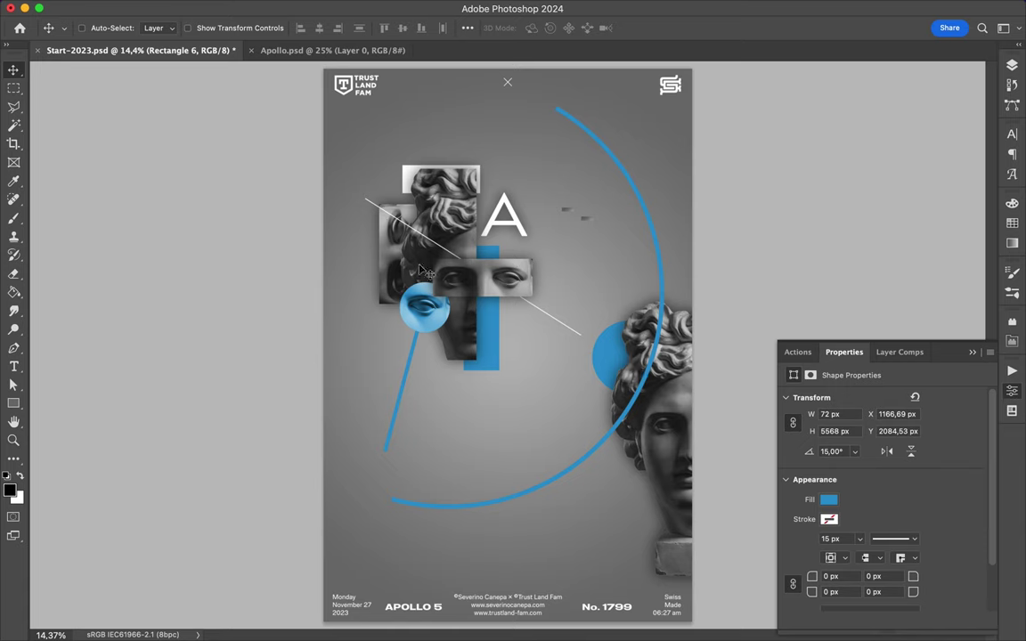
# Step: Draw a small rectangle near the blue eye and fill it white
pyautogui.press('u')
pyautogui.moveTo(366, 282); pyautogui.dragTo(453, 322)
pyautogui.press('a')
pyautogui.click(212, 28)
pyautogui.click(122, 102)
pyautogui.press('v')
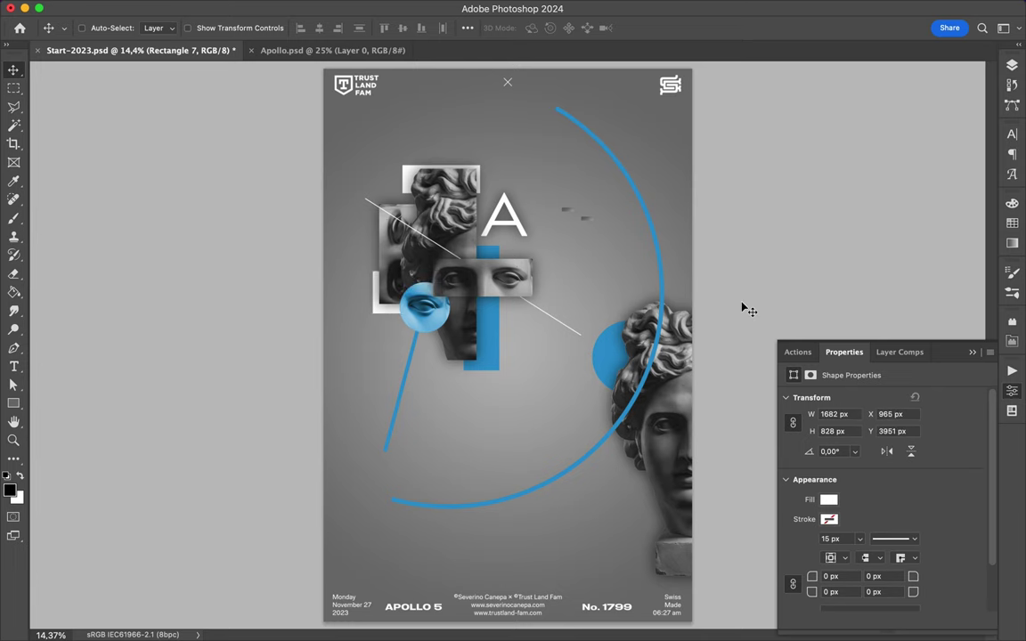
# Step: Reorder the blue bar and Rectangle 6 in the layer stack, just above Layer 3
pyautogui.click(1011, 65)
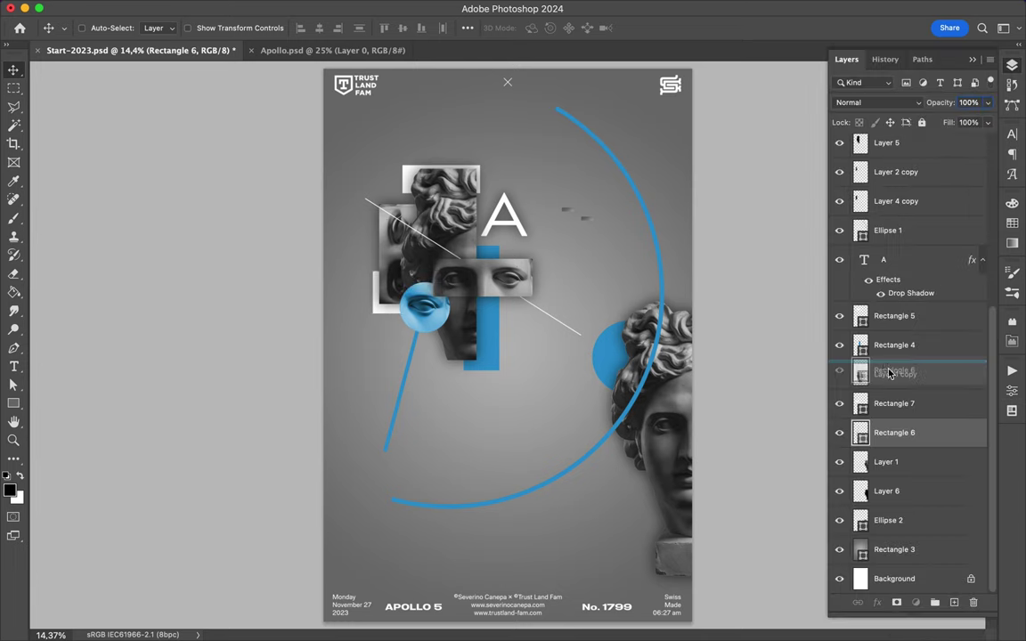
pyautogui.moveTo(889, 428); pyautogui.dragTo(884, 206)
pyautogui.moveTo(445, 225); pyautogui.dragTo(451, 239)
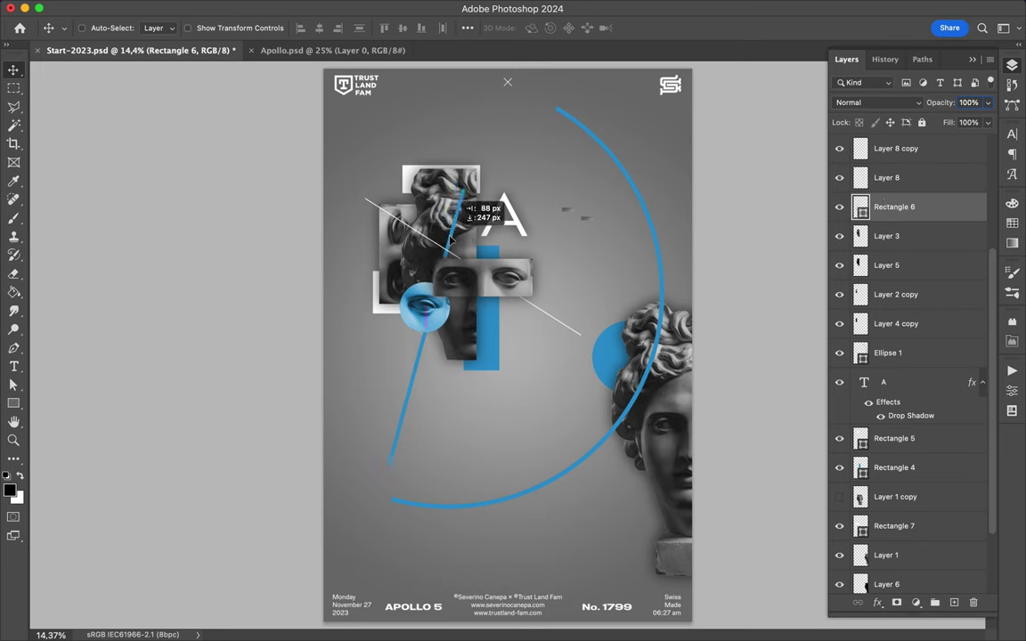
pyautogui.hotkey('ctrl', '[')
pyautogui.hotkey('ctrl', '[')
pyautogui.press('u')
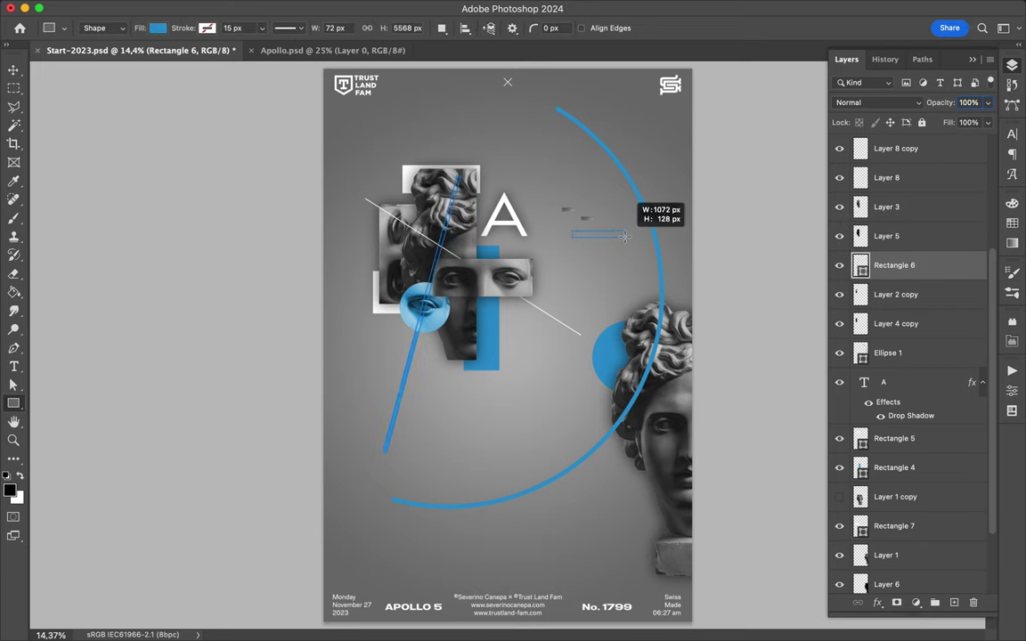
# Step: Draw a small blue square, bring it to the top, and copy it near the right bust
pyautogui.moveTo(604, 238); pyautogui.dragTo(600, 235)
pyautogui.press('v')
pyautogui.moveTo(436, 209); pyautogui.dragTo(437, 209)
pyautogui.press('F7')
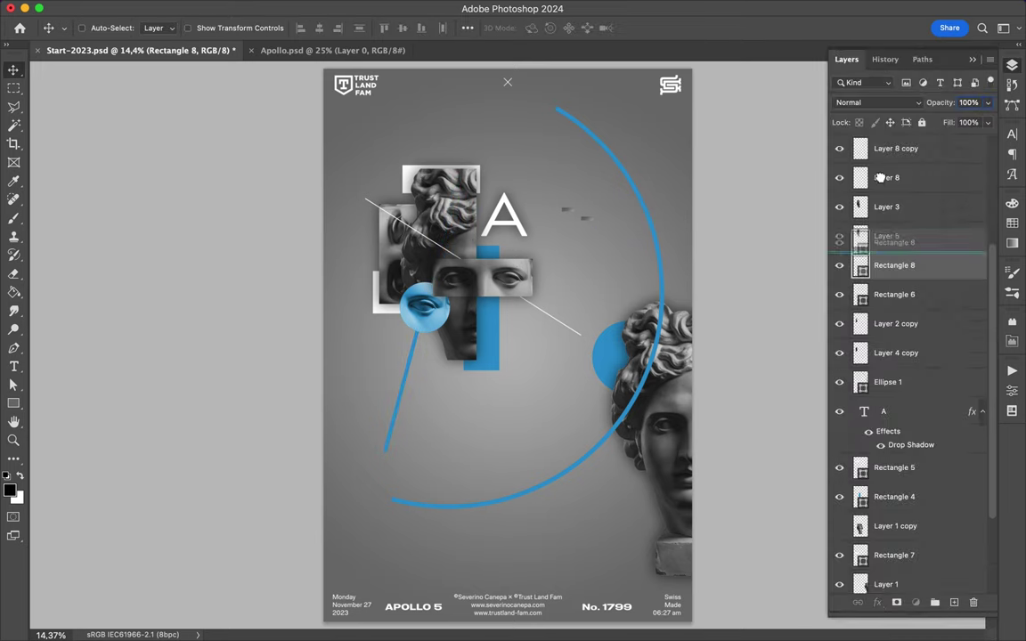
pyautogui.hotkey('ctrl', 'shift', ']')
pyautogui.scroll(3, 390, 175)
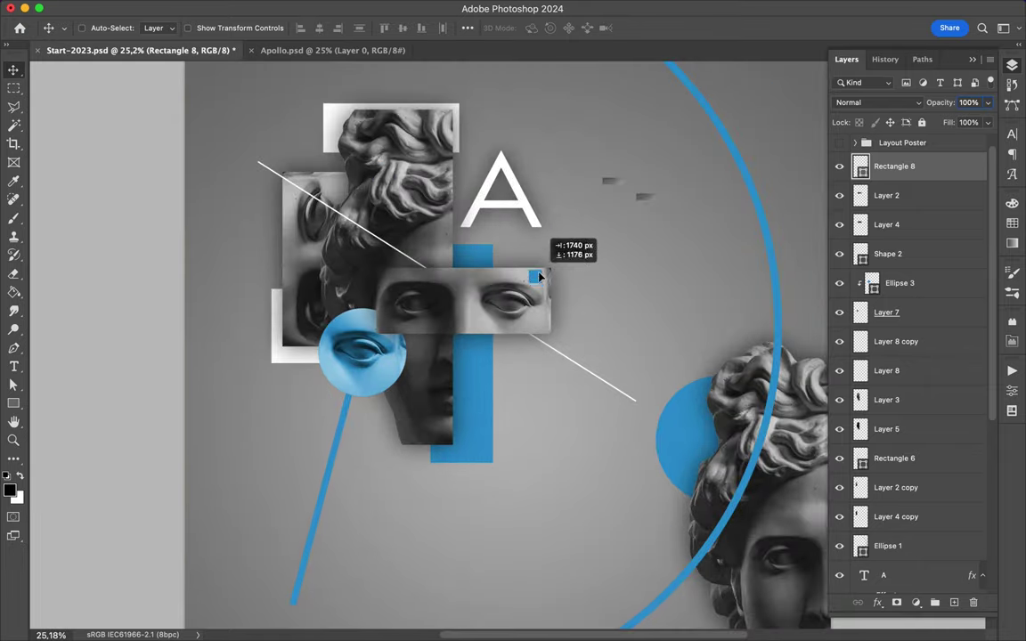
pyautogui.moveTo(541, 287); pyautogui.dragTo(740, 383)
pyautogui.scroll(-1, 513, 421)
pyautogui.scroll(-1, 513, 421)
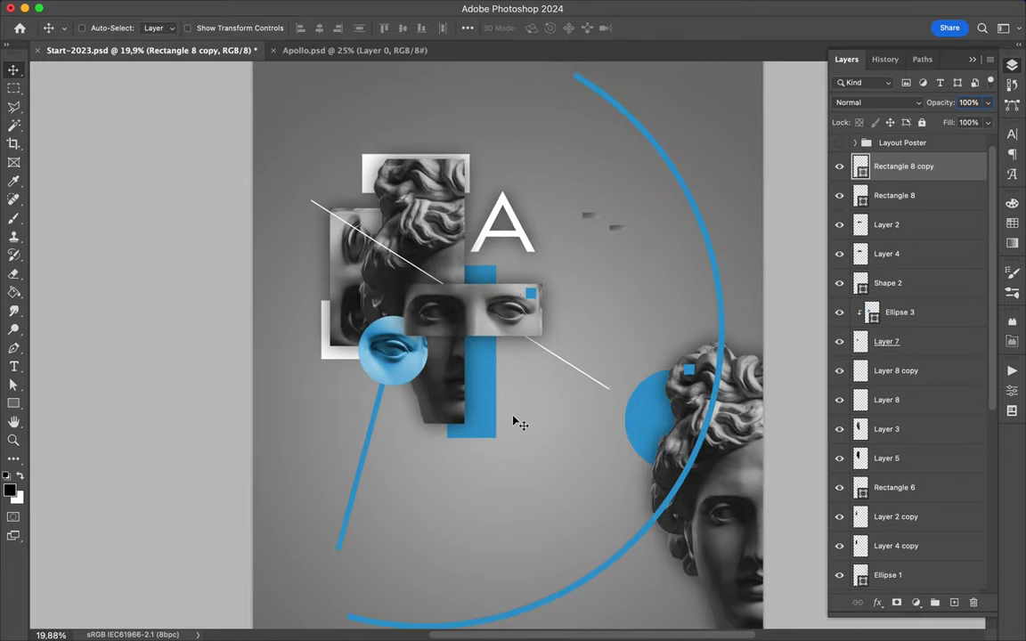
# Step: Place Ellipse 3 below the eye copy and transform the copy onto the right blue circle
pyautogui.click(413, 381)
pyautogui.moveTo(412, 381); pyautogui.dragTo(674, 418)
pyautogui.moveTo(900, 312); pyautogui.dragTo(899, 348)
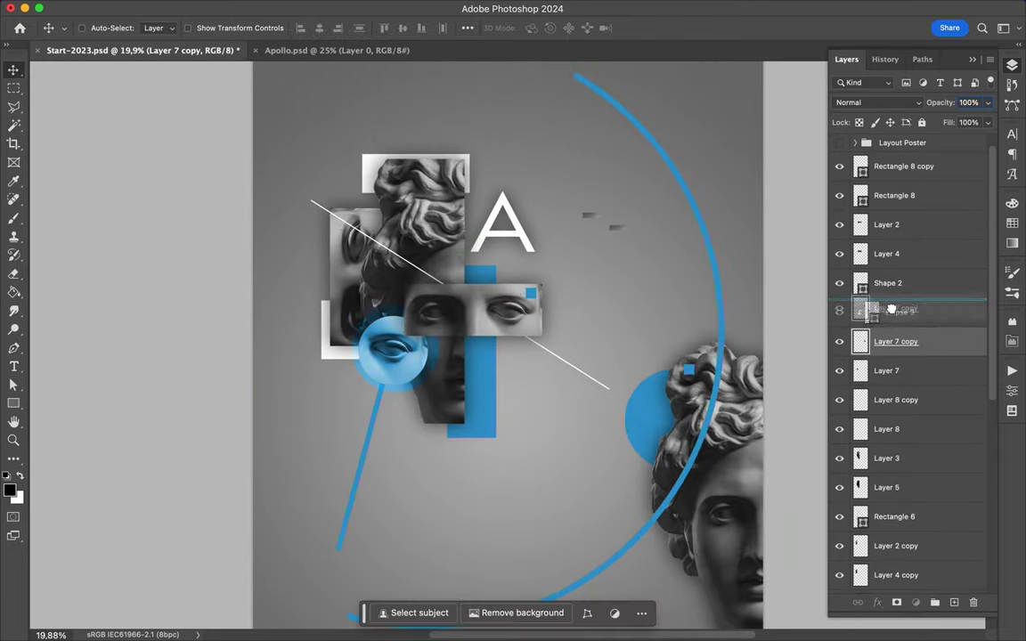
pyautogui.hotkey('ctrl', 't')
pyautogui.moveTo(608, 389); pyautogui.dragTo(636, 418)
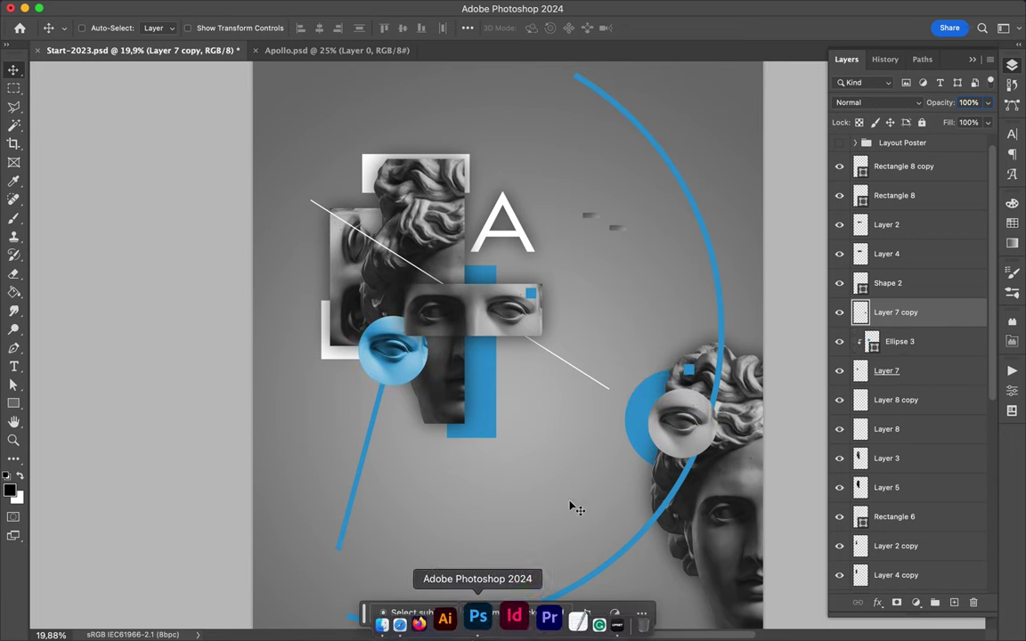
pyautogui.scroll(-2, 512, 450)
pyautogui.press('Return')
# Step: Nudge the blue circle behind the right bust to the left
pyautogui.keyDown('ctrl'); pyautogui.click(653, 414); pyautogui.keyUp('ctrl')
pyautogui.hotkey('ctrl', 't')
pyautogui.moveTo(647, 413); pyautogui.dragTo(631, 416)
# Step: Confirm the moved blue circle and shorten the white diagonal line by its anchor
pyautogui.press('Return')
pyautogui.press('a')
pyautogui.moveTo(583, 378); pyautogui.dragTo(563, 365)
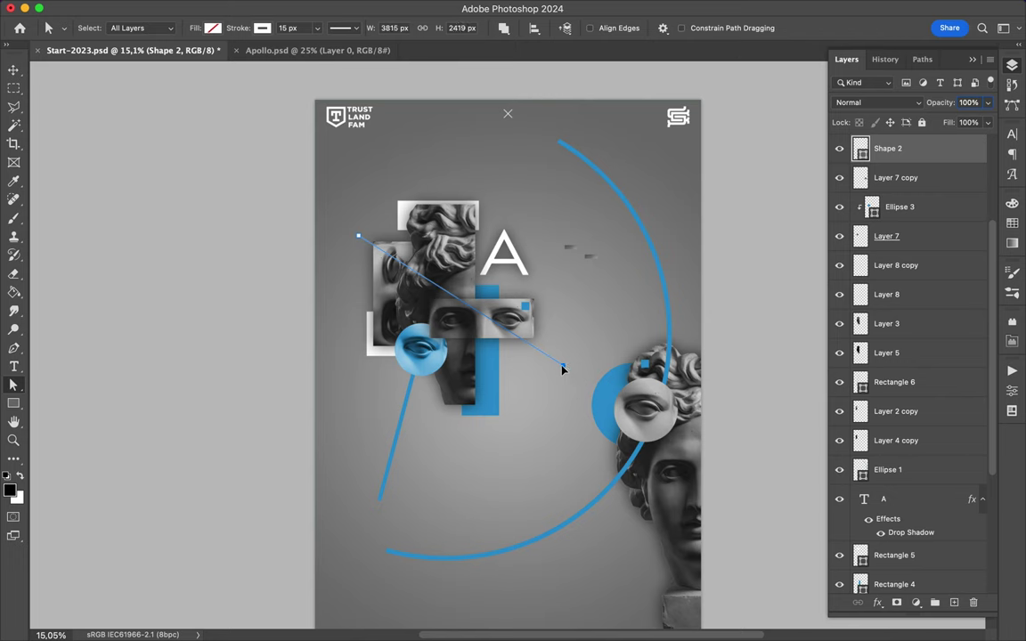
pyautogui.press('v')
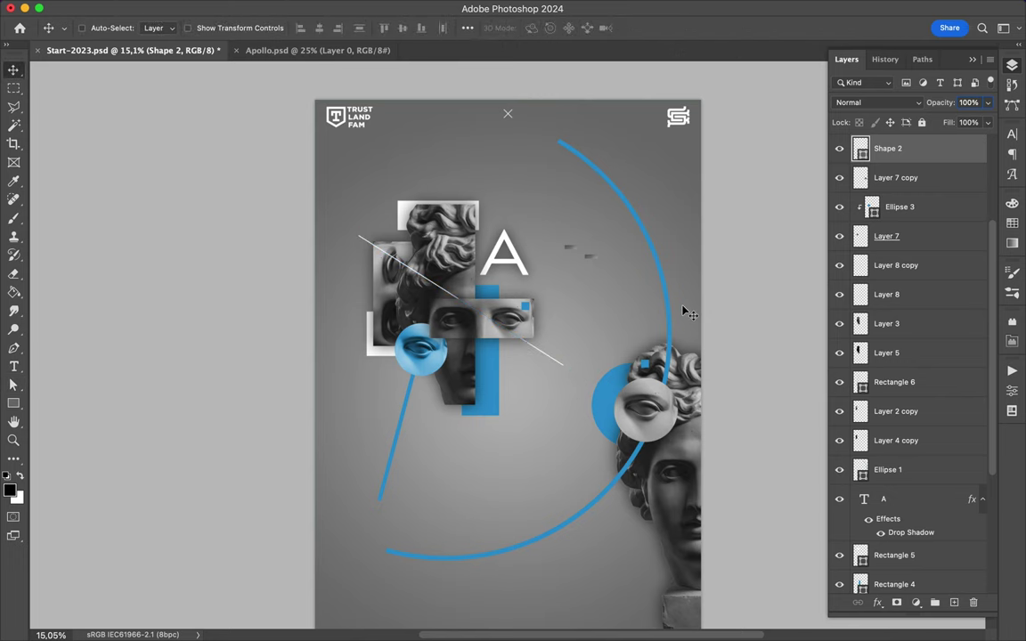
# Step: Paste an Apollo head into the poster centre and deselect
pyautogui.hotkey('ctrl', 'v')
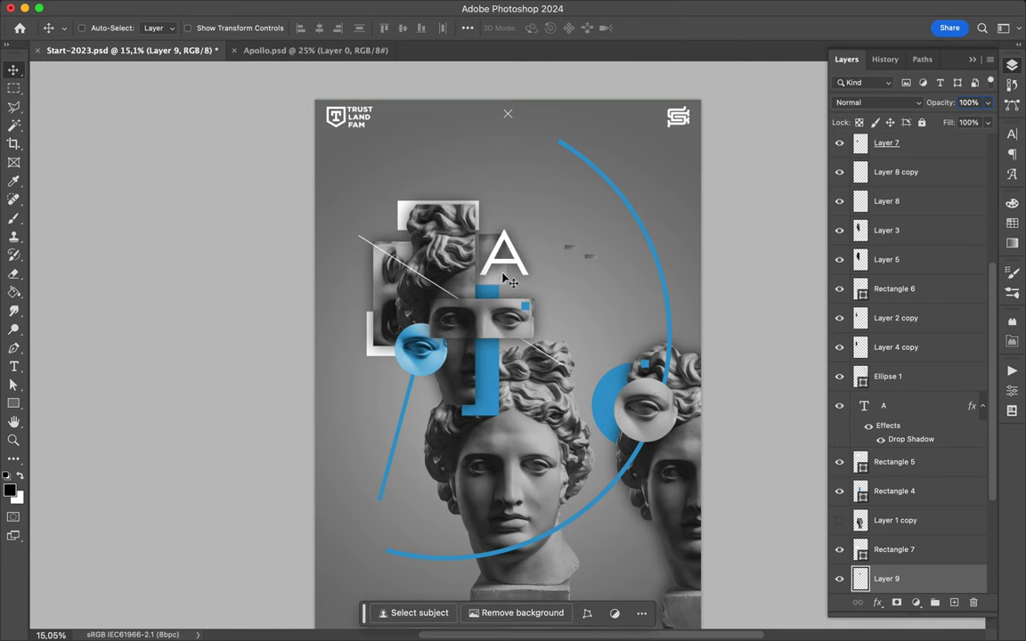
pyautogui.hotkey('ctrl', 'd')
pyautogui.press('v')
pyautogui.click(360, 9)
pyautogui.press('Escape')
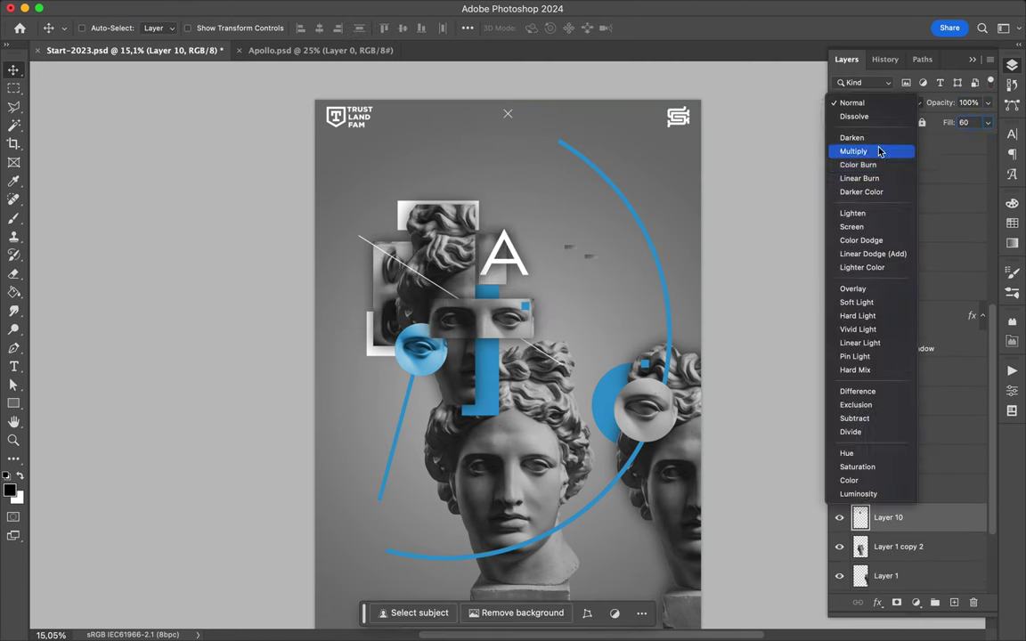
# Step: Select Layer 9 with Layer 10 and adjust Layer 10's blend settings
pyautogui.hotkey('alt', 'shift', ']')
pyautogui.scroll(2, 492, 283)
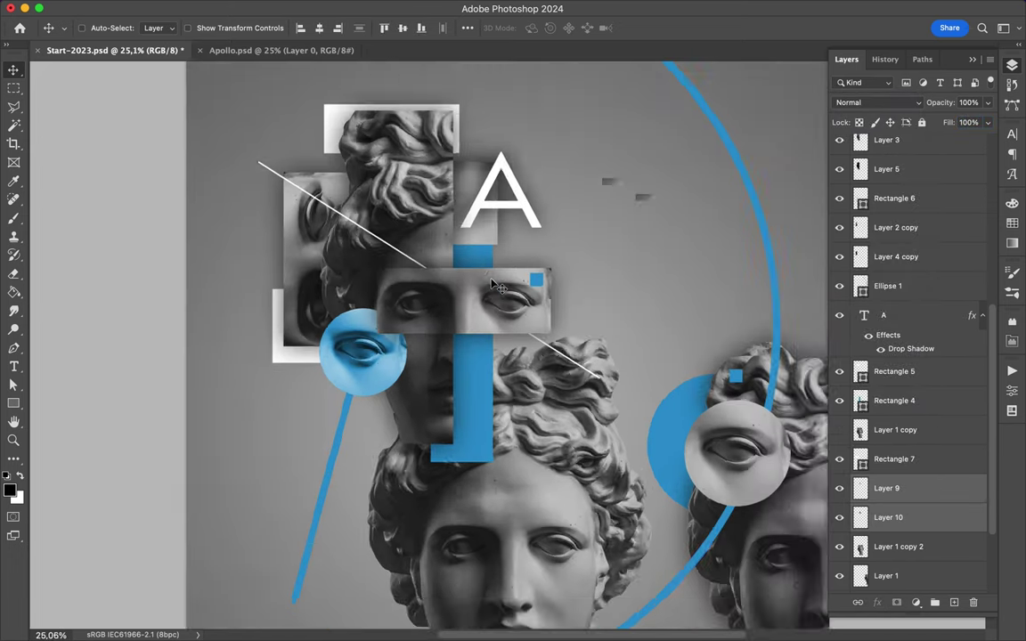
pyautogui.scroll(1, 494, 285)
pyautogui.scroll(1, 495, 285)
pyautogui.scroll(2, 495, 285)
pyautogui.scroll(2, 495, 285)
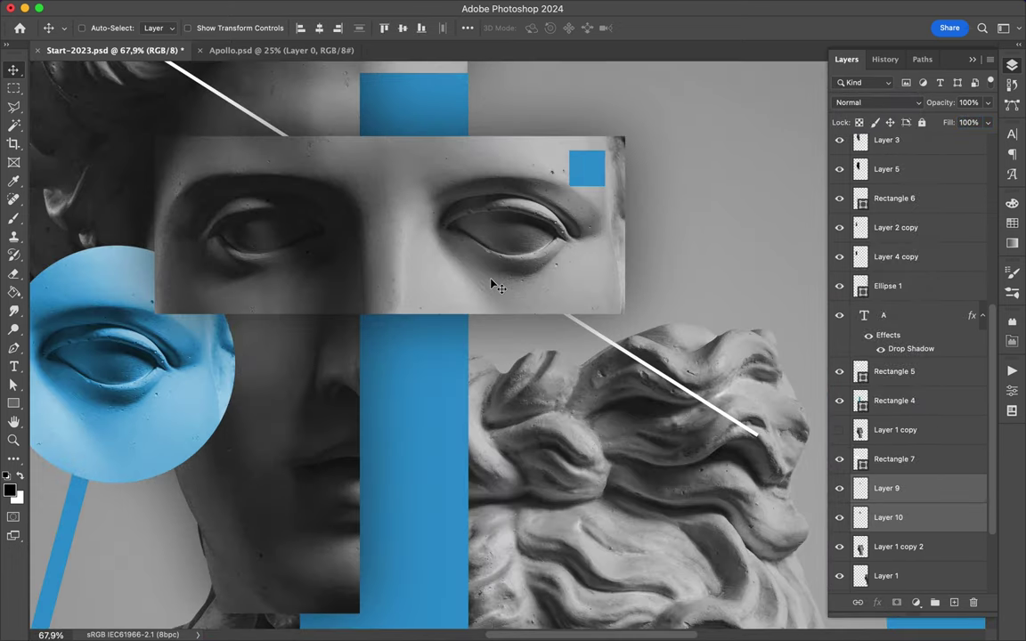
pyautogui.scroll(5, 492, 281)
pyautogui.keyDown('ctrl'); pyautogui.click(483, 281); pyautogui.keyUp('ctrl')
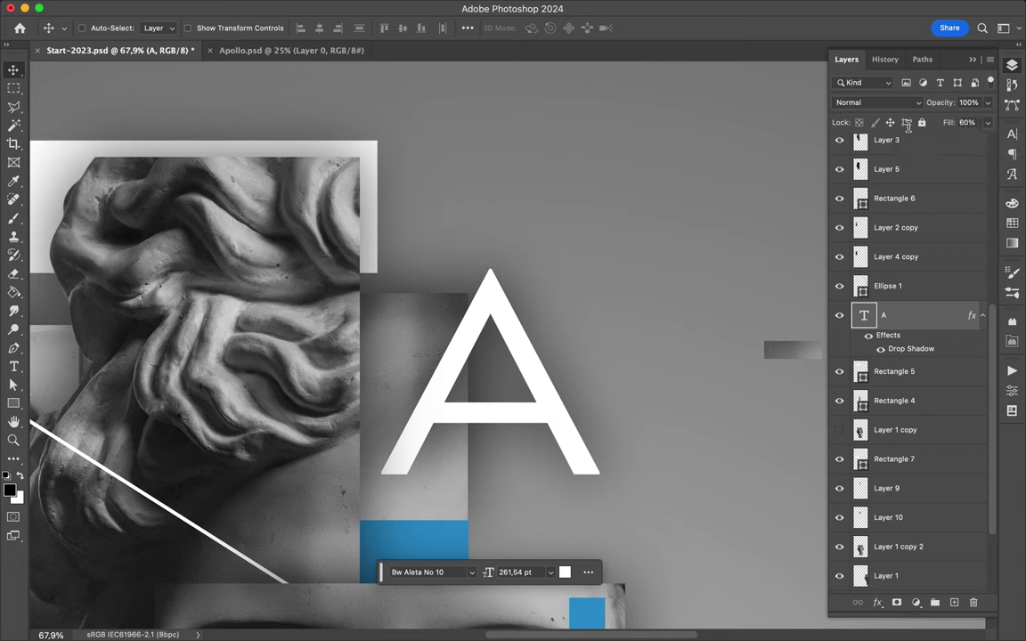
pyautogui.keyDown('ctrl'); pyautogui.click(350, 241); pyautogui.keyUp('ctrl')
pyautogui.click(888, 517)
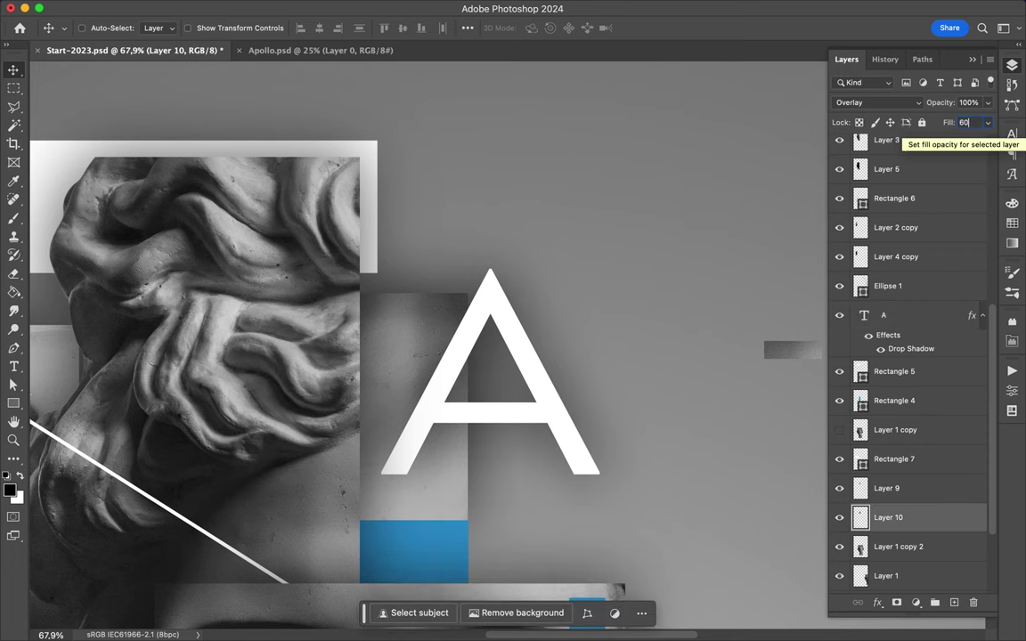
pyautogui.click(910, 106)
# Step: Nudge the A slightly upward and fit the whole poster in view
pyautogui.keyDown('ctrl'); pyautogui.click(533, 380); pyautogui.keyUp('ctrl')
pyautogui.moveTo(517, 356); pyautogui.dragTo(529, 354)
pyautogui.hotkey('ctrl', '0')
pyautogui.keyDown('ctrl'); pyautogui.click(549, 427); pyautogui.keyUp('ctrl')
# Step: Hide the central Apollo head, then draw and delete a trial blue diamond shape
pyautogui.click(839, 546)
pyautogui.scroll(-3, 877, 470)
pyautogui.press('p')
pyautogui.click(359, 252)
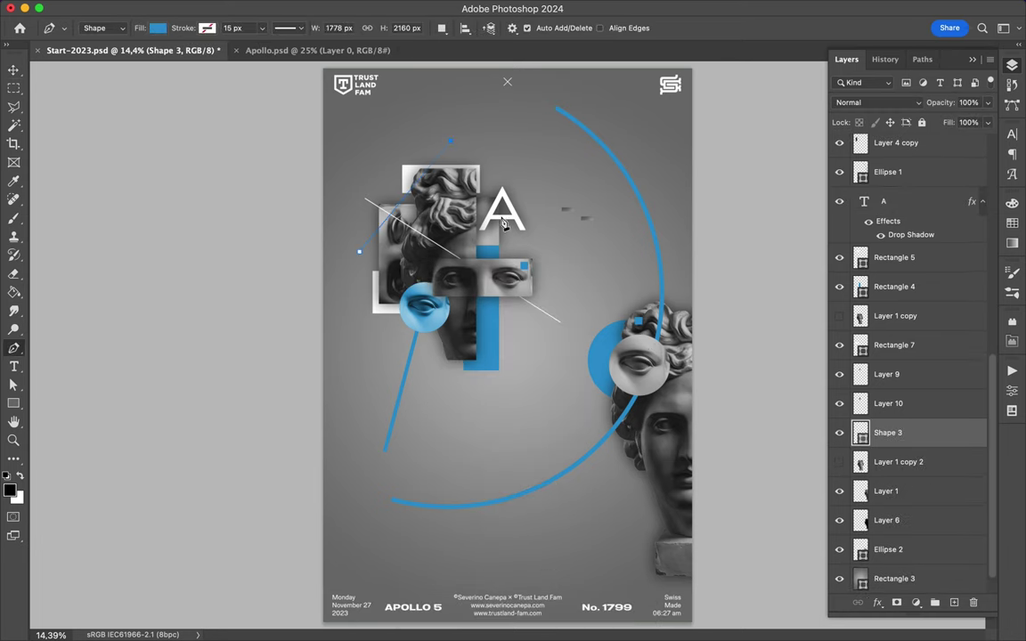
pyautogui.click(363, 256)
pyautogui.moveTo(433, 393); pyautogui.dragTo(444, 386)
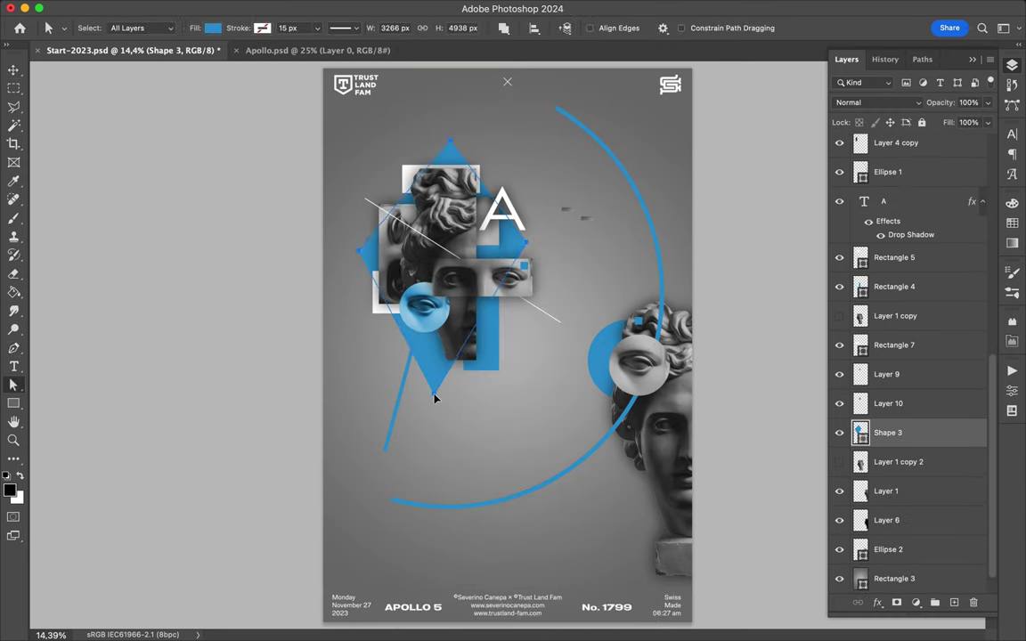
pyautogui.click(877, 103)
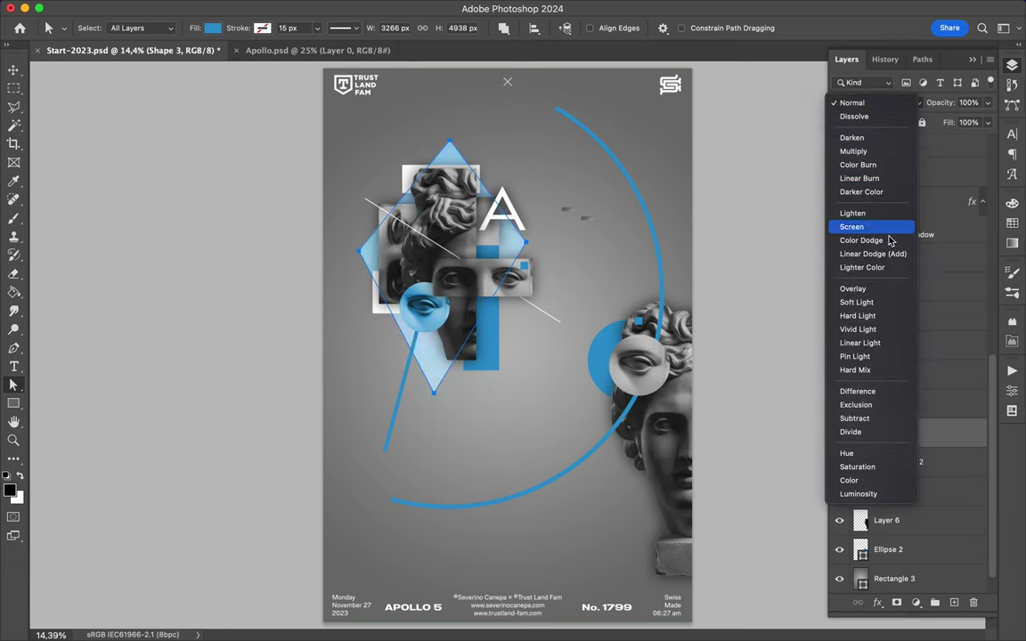
pyautogui.click(858, 316)
pyautogui.press('Delete')
pyautogui.scroll(3, 497, 291)
# Step: Draw a tall blue Soft Light rectangle over the left collage
pyautogui.press('u')
pyautogui.moveTo(321, 98); pyautogui.dragTo(422, 344)
pyautogui.click(877, 102)
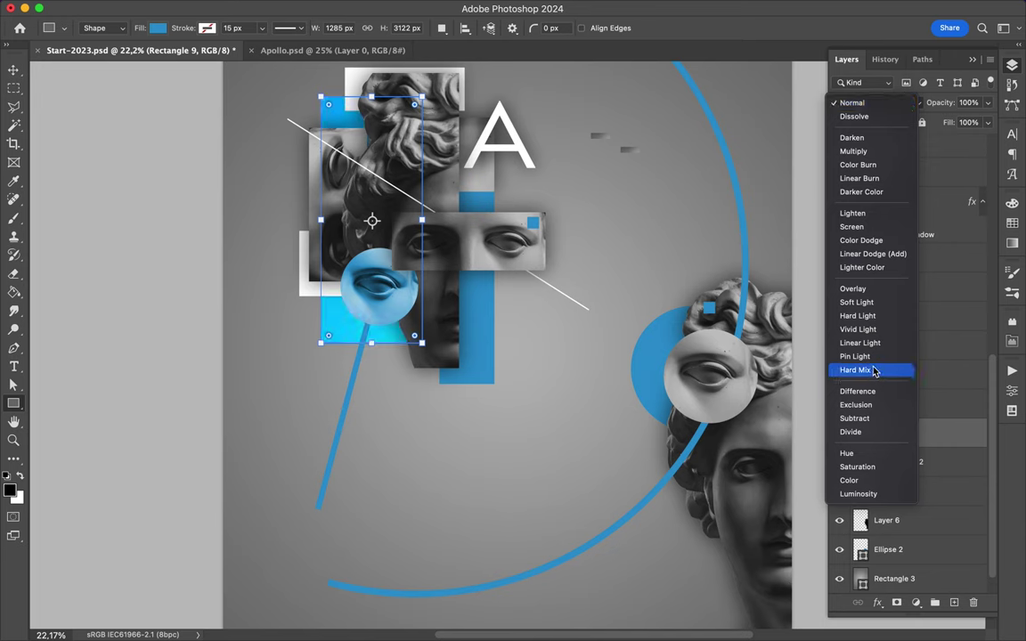
pyautogui.click(858, 302)
pyautogui.scroll(-2, 511, 341)
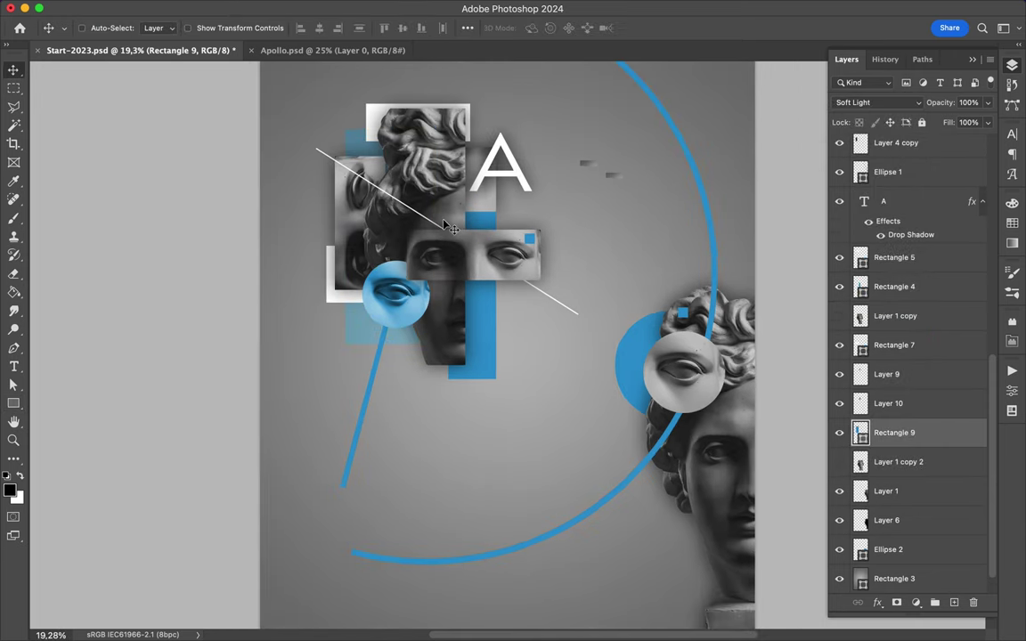
# Step: Add a second Soft Light blue rectangle and move Rectangle 10 below Layer 6, behind the bust
pyautogui.moveTo(760, 492); pyautogui.dragTo(762, 637)
pyautogui.click(877, 103)
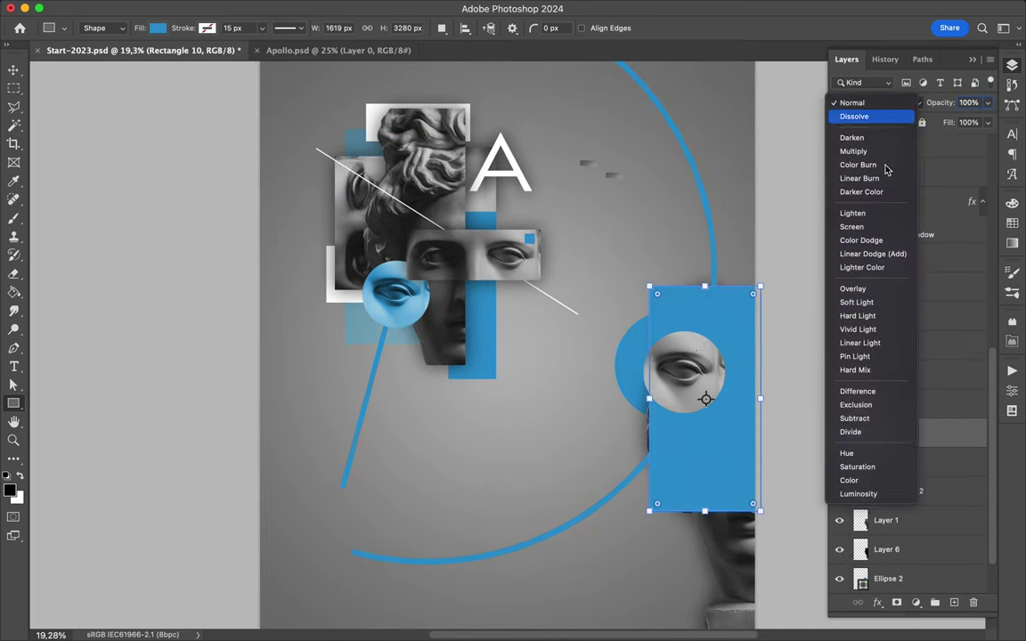
pyautogui.click(857, 301)
pyautogui.press('v')
pyautogui.scroll(-2, 581, 377)
pyautogui.moveTo(896, 432); pyautogui.dragTo(896, 565)
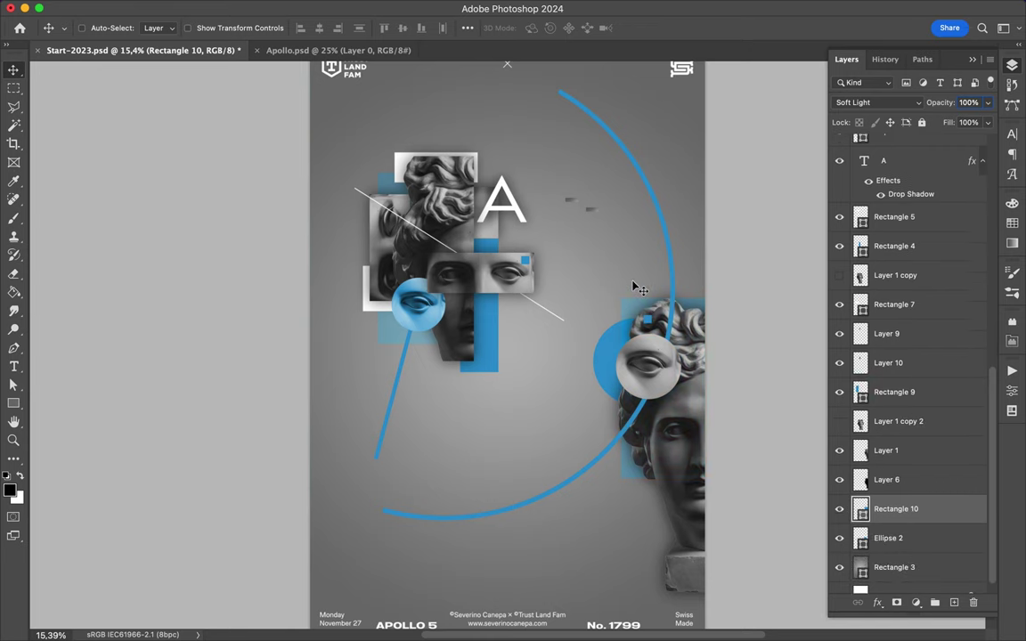